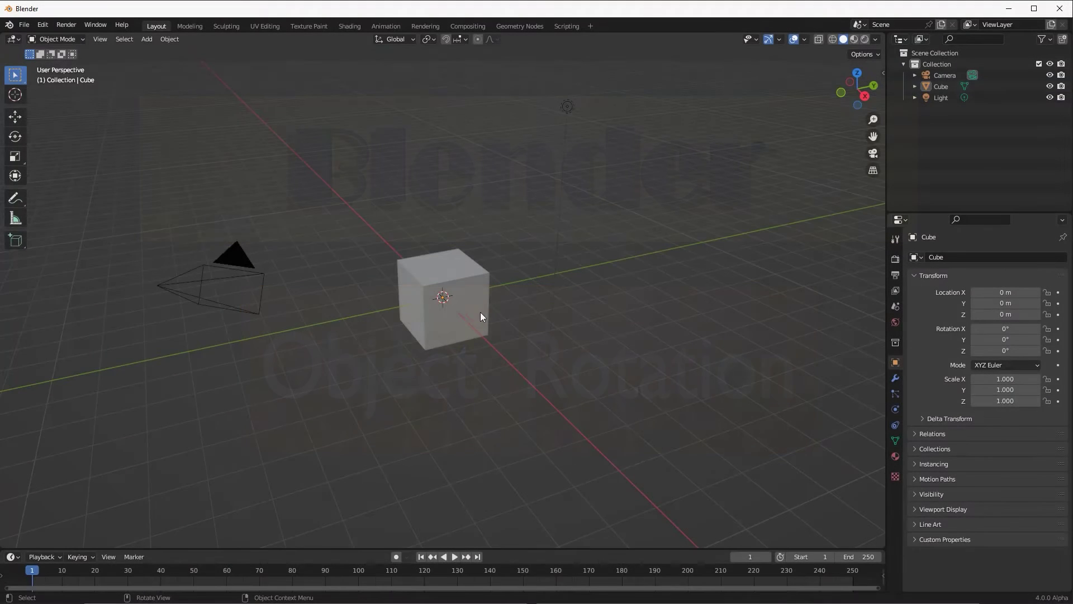
Rotate the cube about the global X axis by about -43°
left_click(481, 312)
key("r")
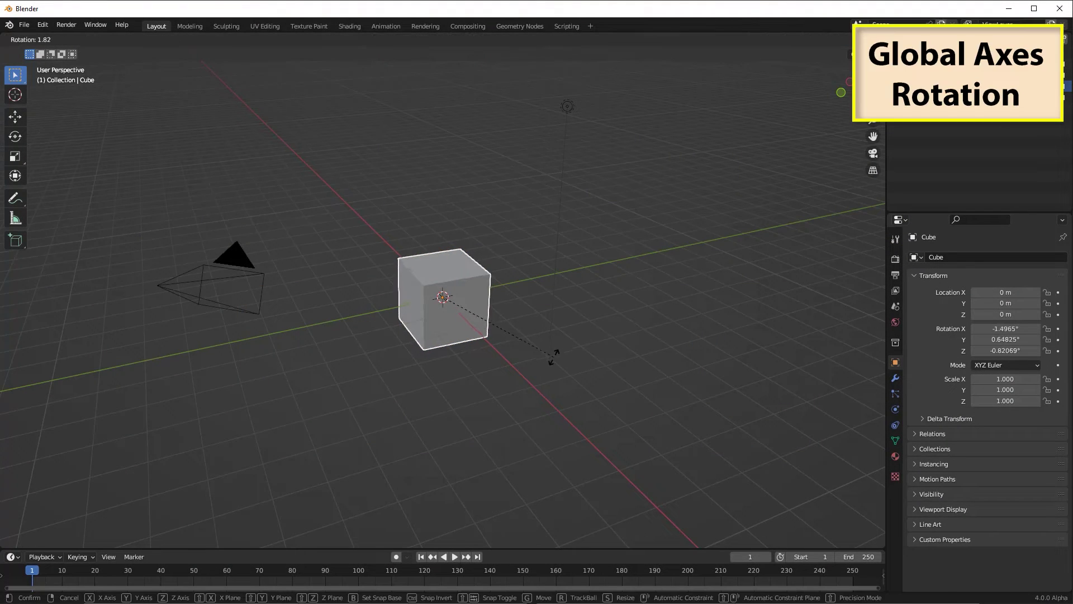
key("x")
left_click(491, 412)
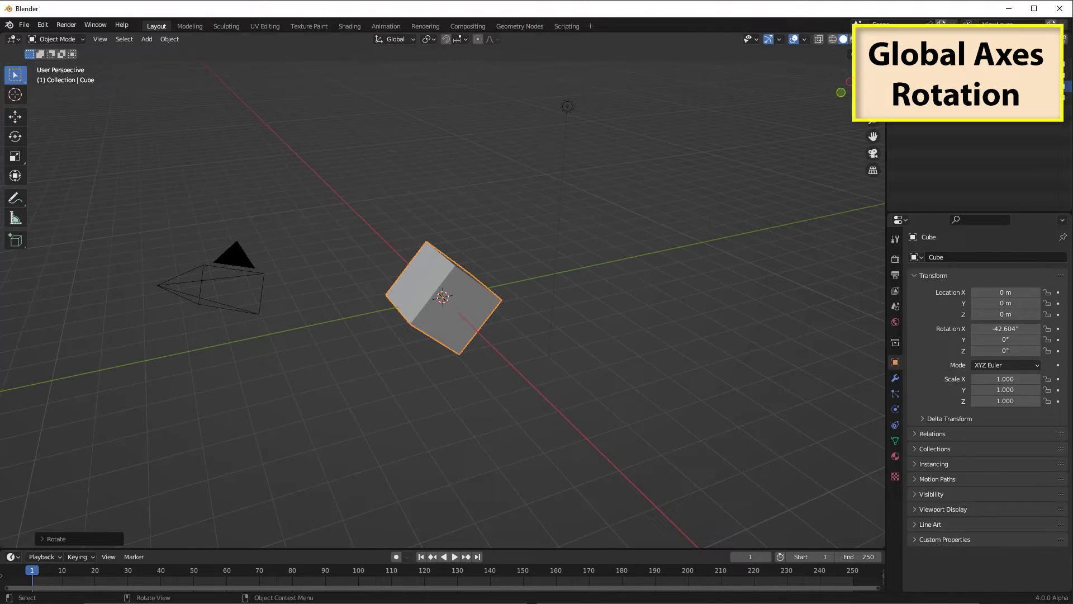
Rotate the cube about the global Y axis by about -125° and about the global Z axis by about 303°
key("r")
key("y")
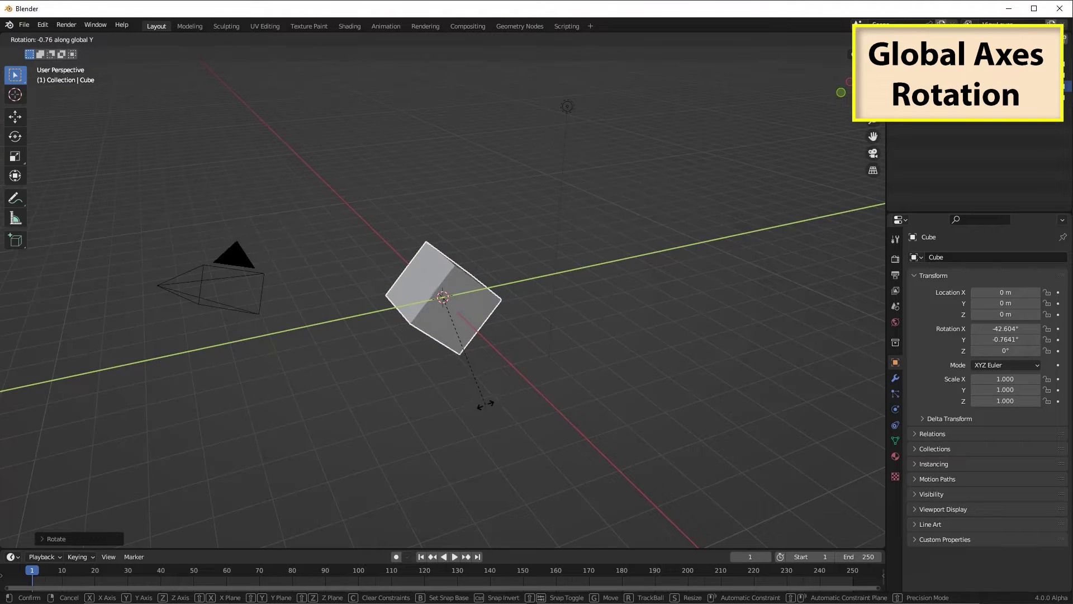
left_click(454, 280)
key("r")
key("z")
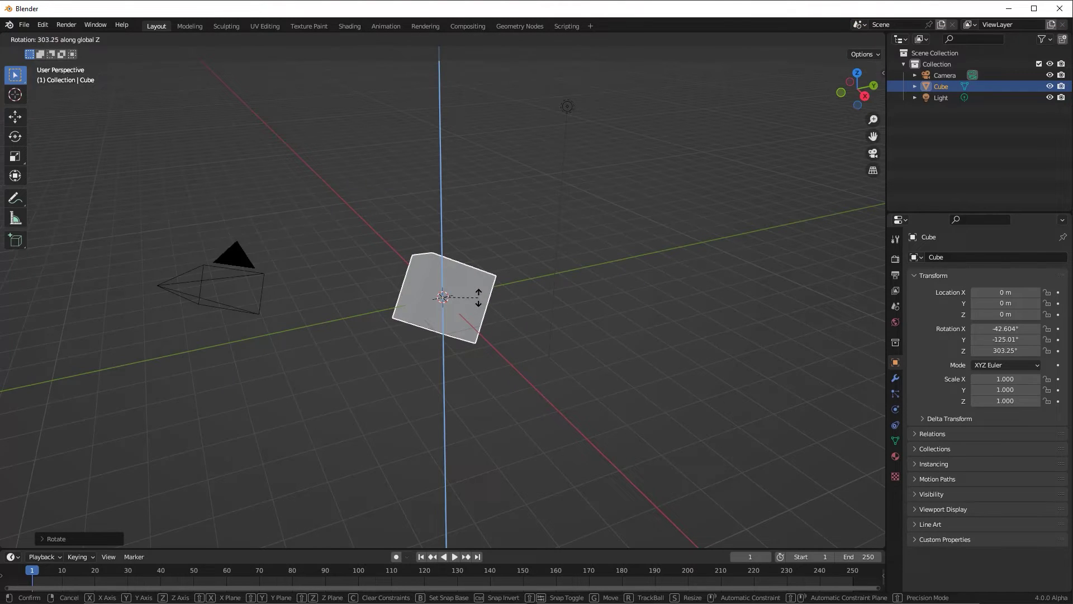
left_click(617, 360)
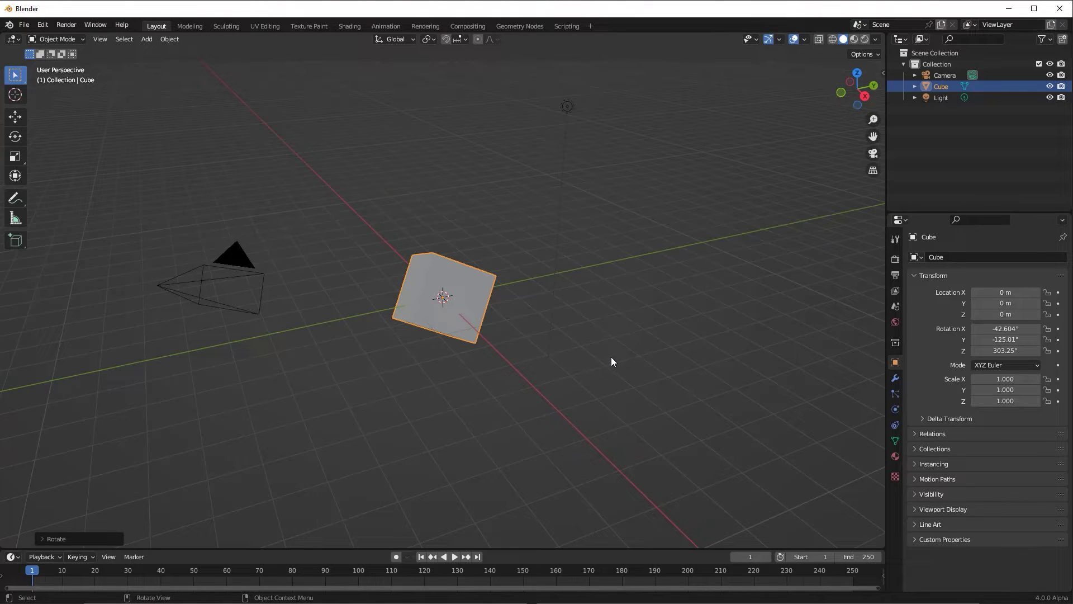
Rotate the cube about its local X axis by about 83°
key("r")
key("x")
key("x")
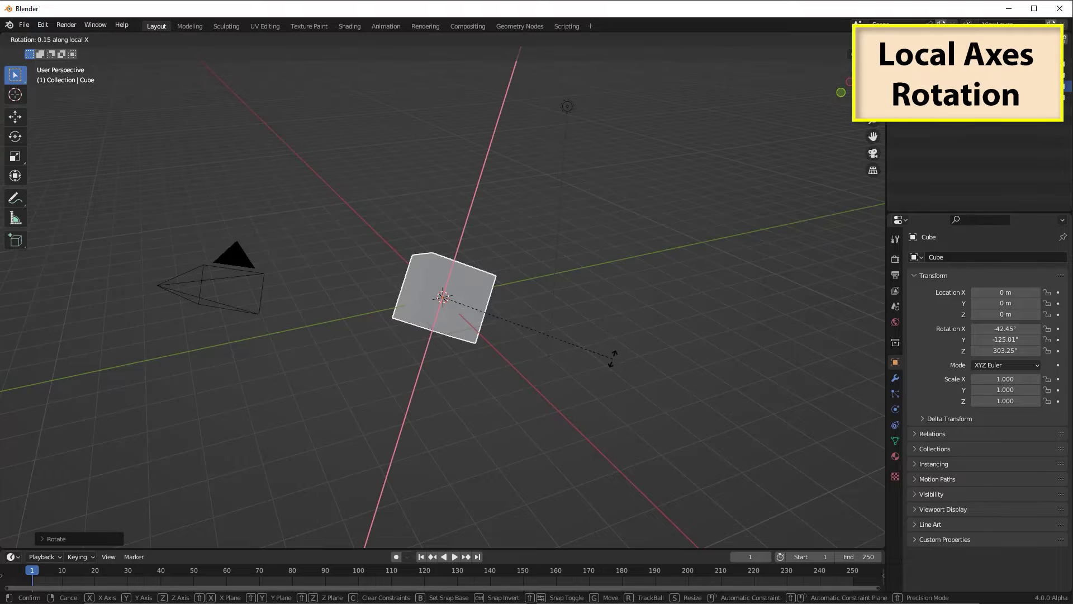
left_click(430, 362)
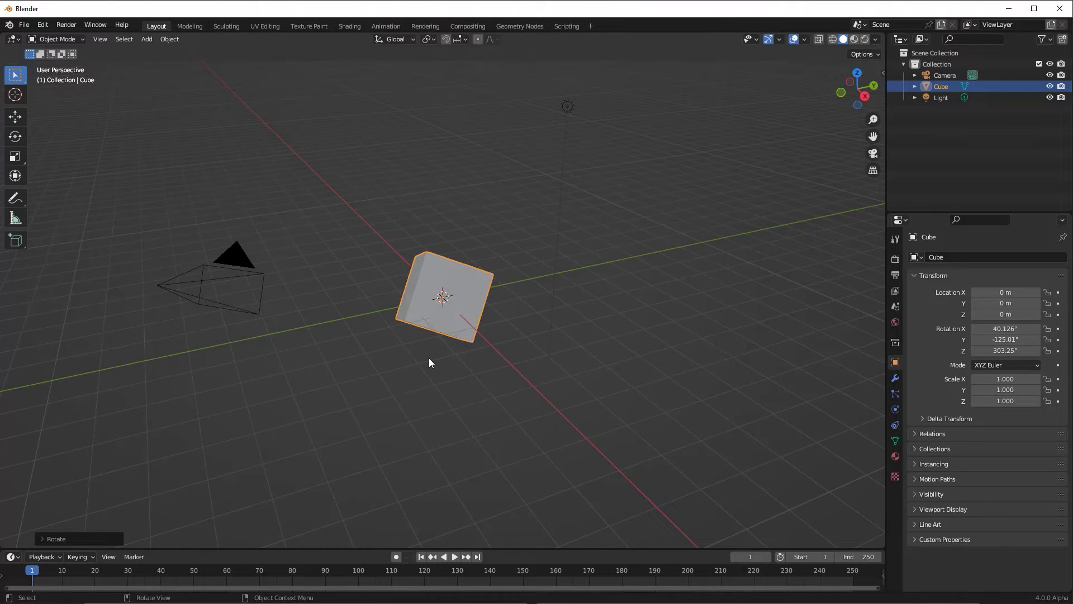
Try a free rotation of the cube about the view axis, cancel it, and undo the cube's earlier rotations
key("r")
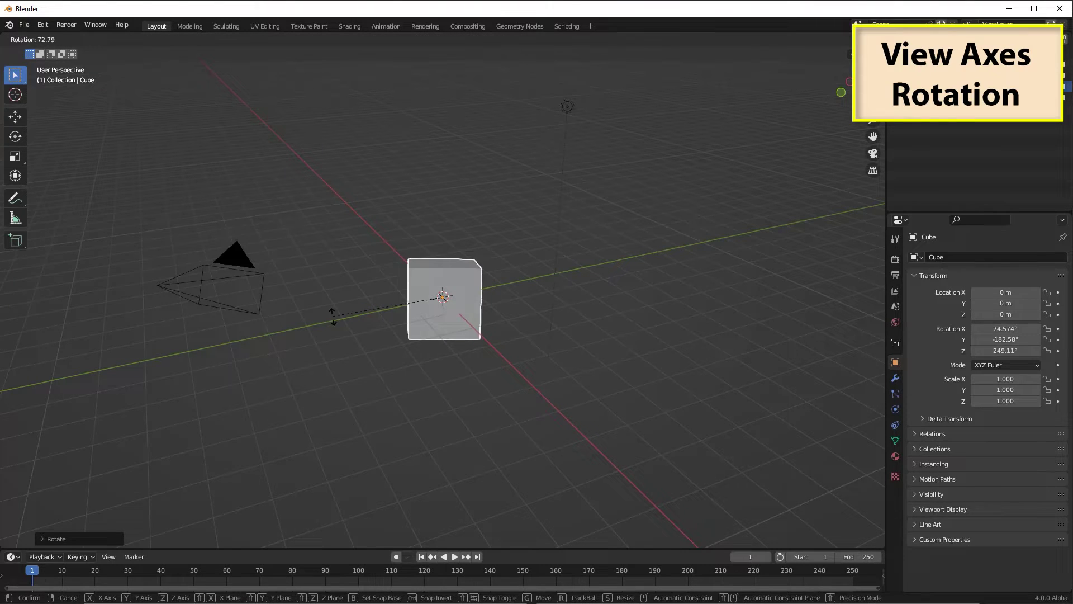
key("Escape")
key("ctrl+z")
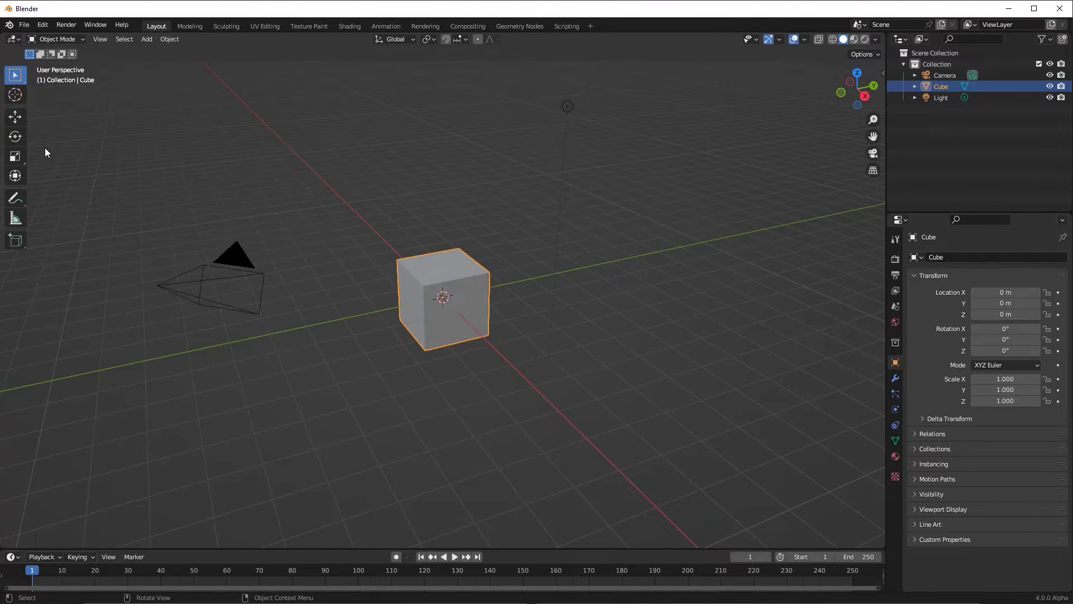
With the Rotate tool, turn the cube about the global X axis to about -85°, and also rotate it about the global Y axis
left_click(15, 136)
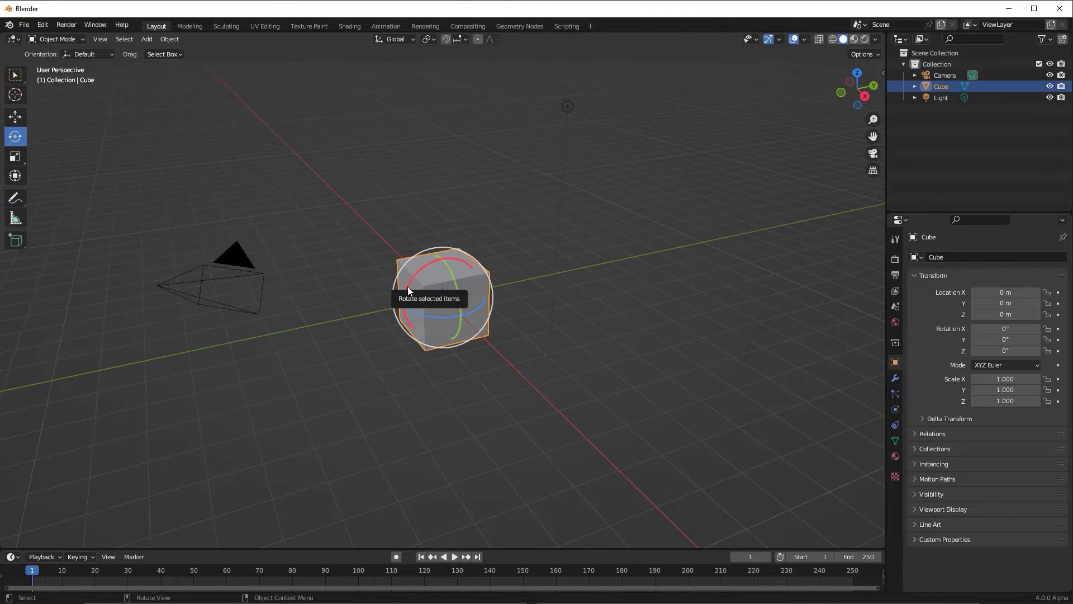
left_click_drag(408, 287, 415, 280)
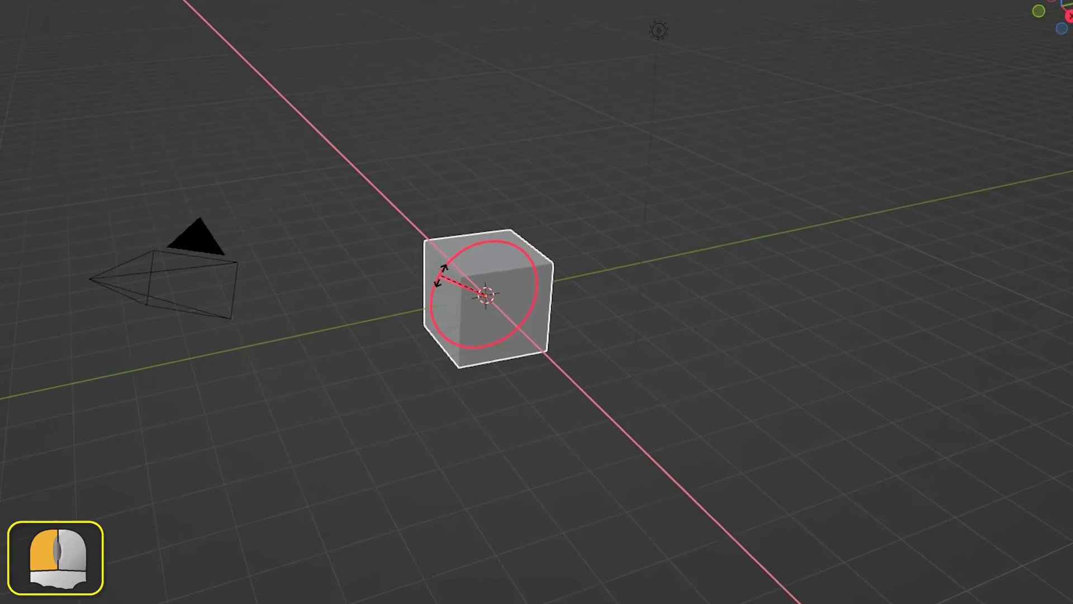
left_click_drag(499, 256, 564, 258)
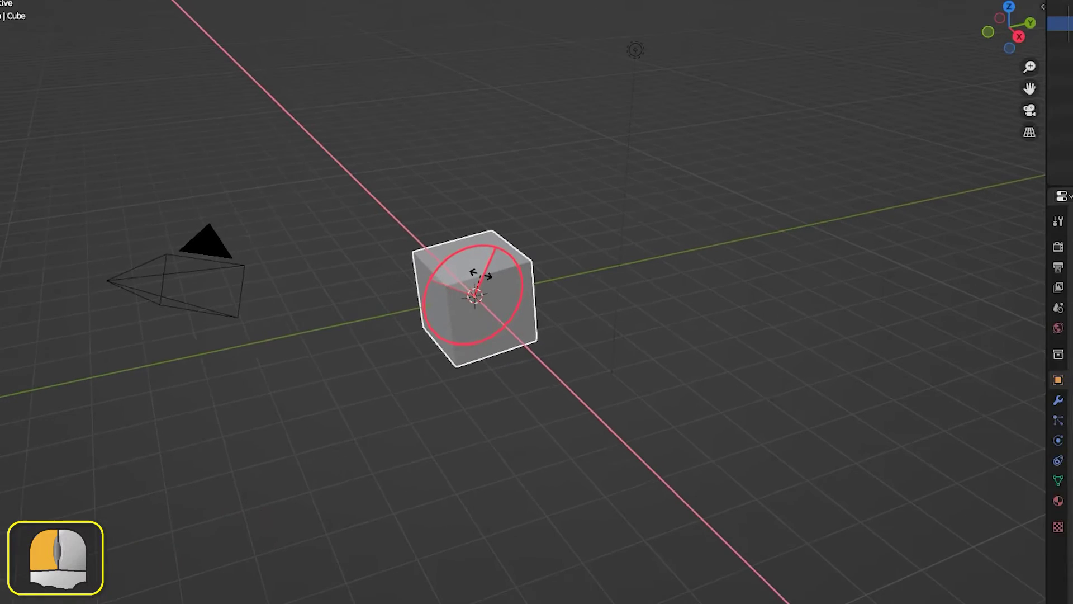
left_click_drag(481, 274, 482, 276)
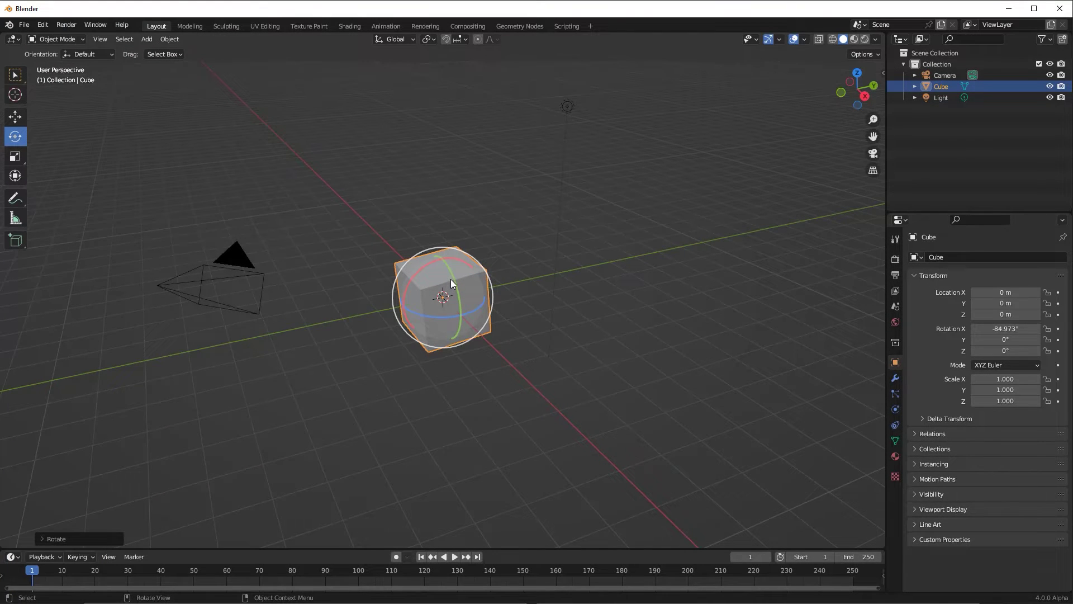
left_click_drag(456, 278, 454, 281)
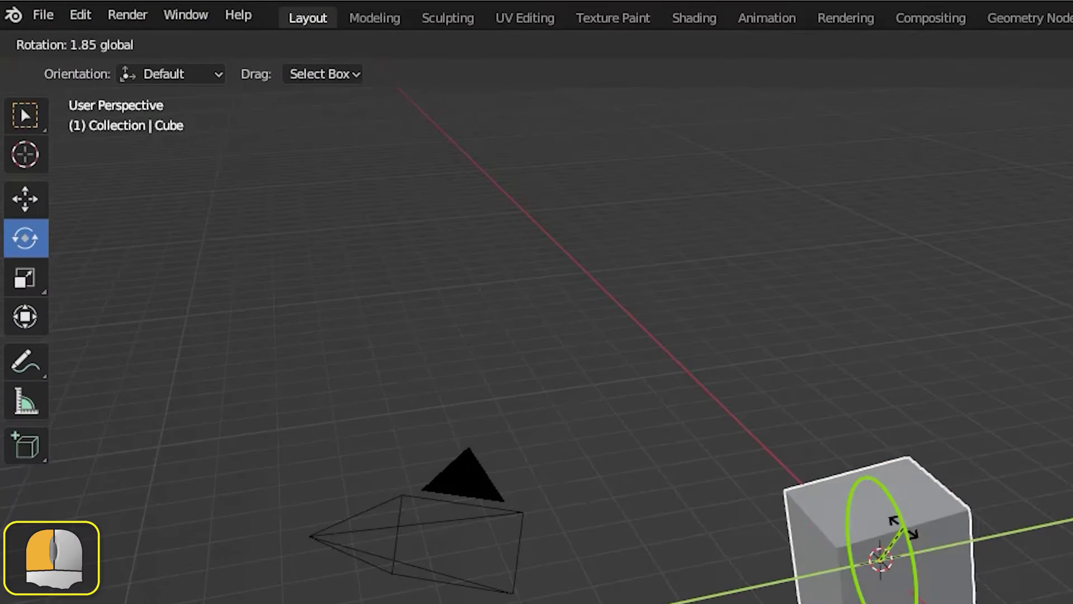
mouse_move(901, 526)
left_mouse_down()
mouse_move(919, 558)
mouse_move(906, 570)
left_mouse_up()
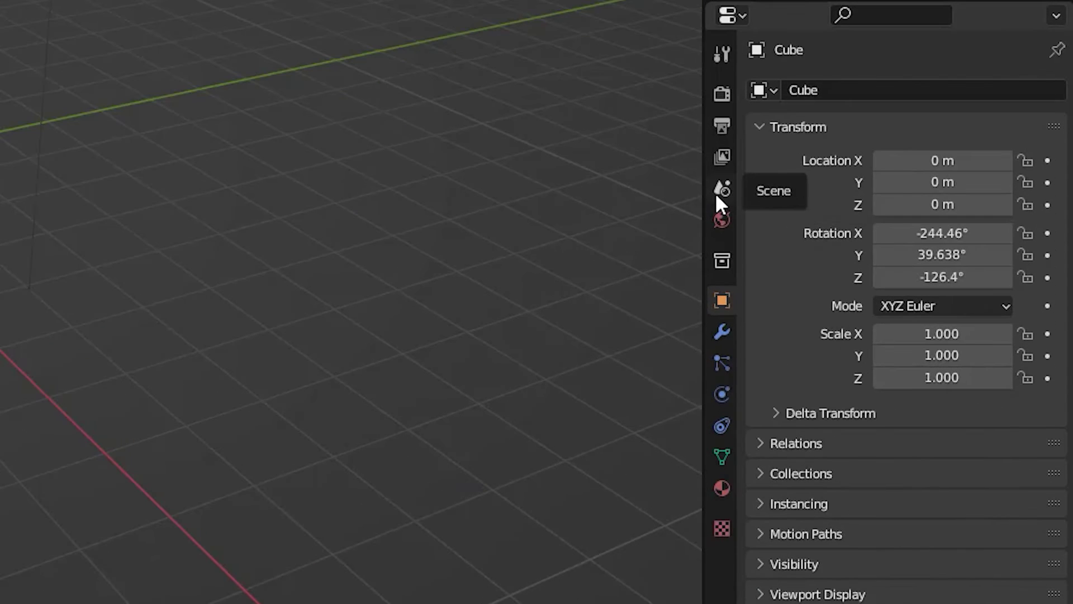
Show the scene's unit settings and view the choices for the rotation unit
left_click(716, 195)
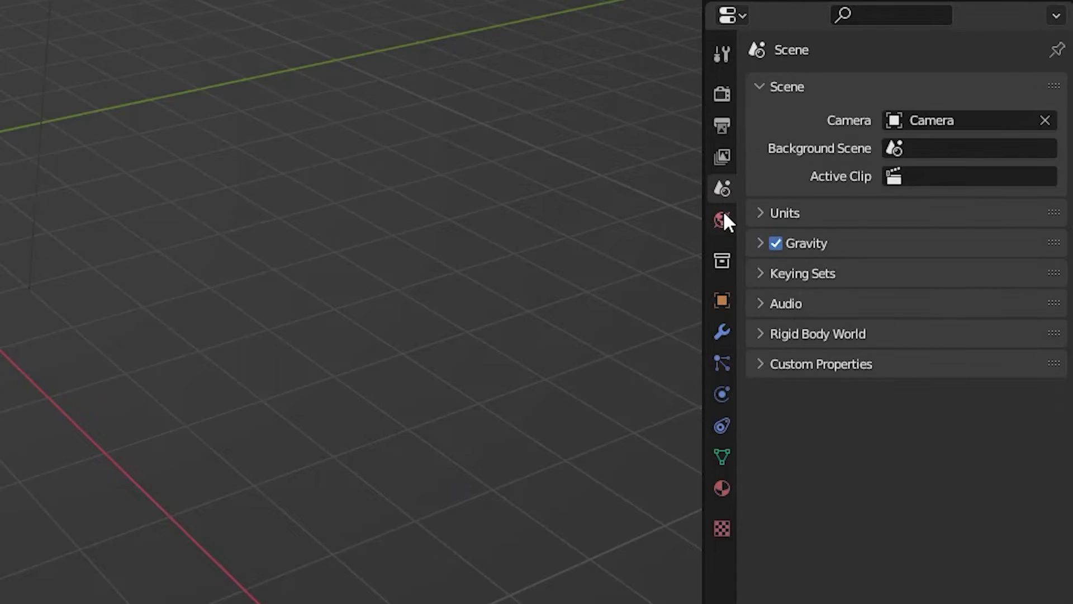
left_click(763, 213)
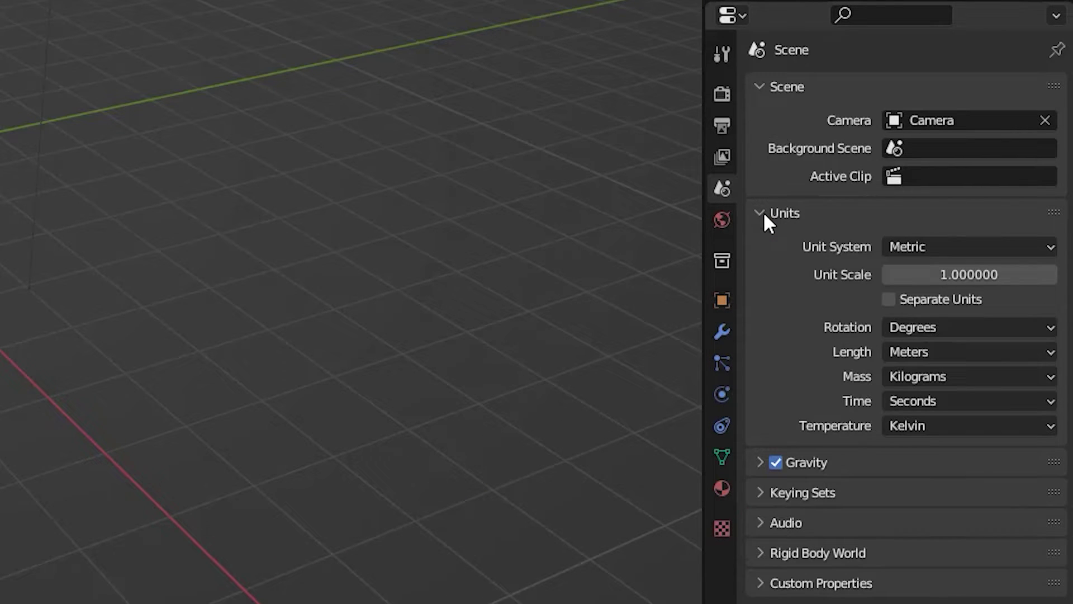
left_click(914, 328)
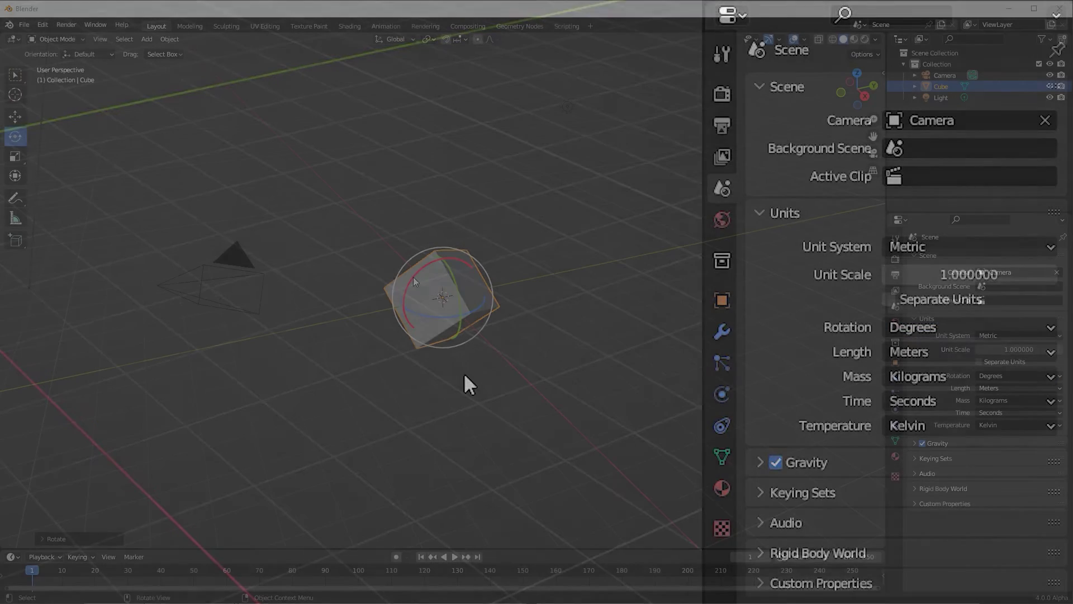
Rotate the cube freehand about the global X axis and set the transform orientation to Local
left_click_drag(414, 275, 480, 372)
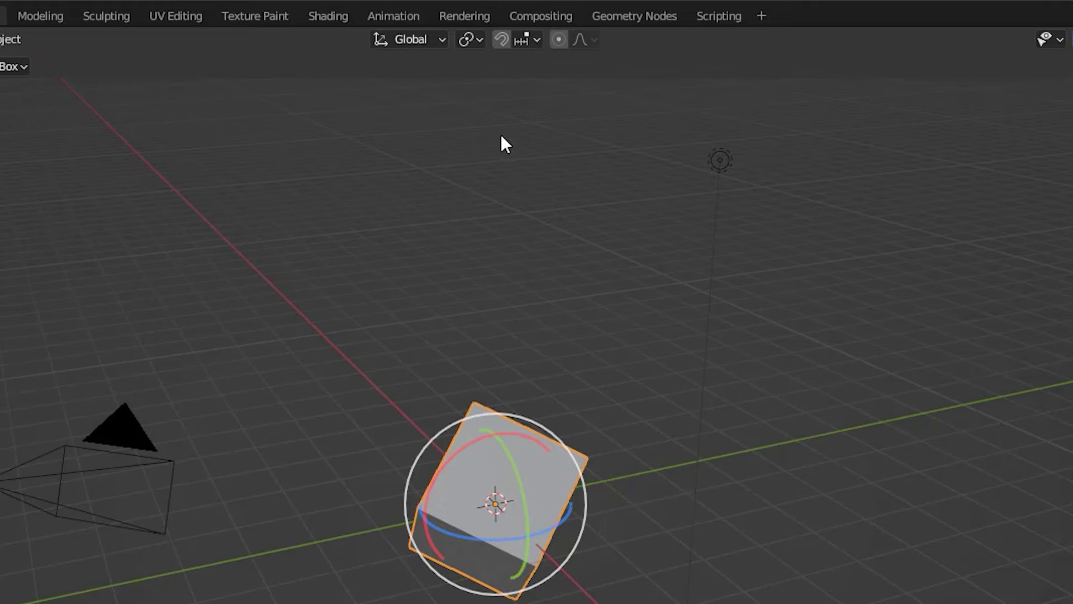
left_click(441, 41)
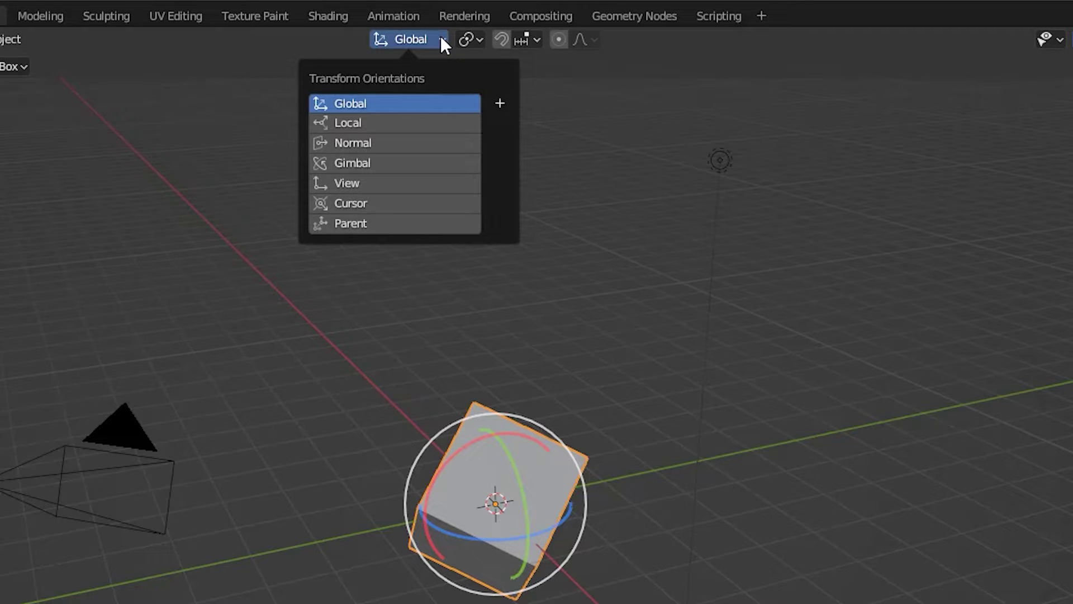
left_click(408, 123)
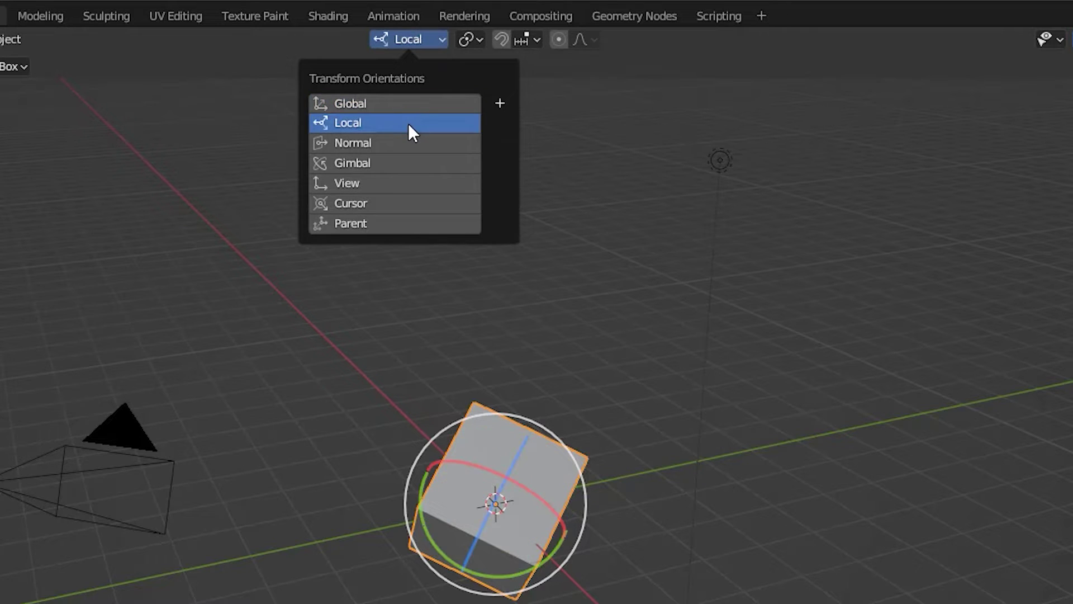
left_click(402, 183)
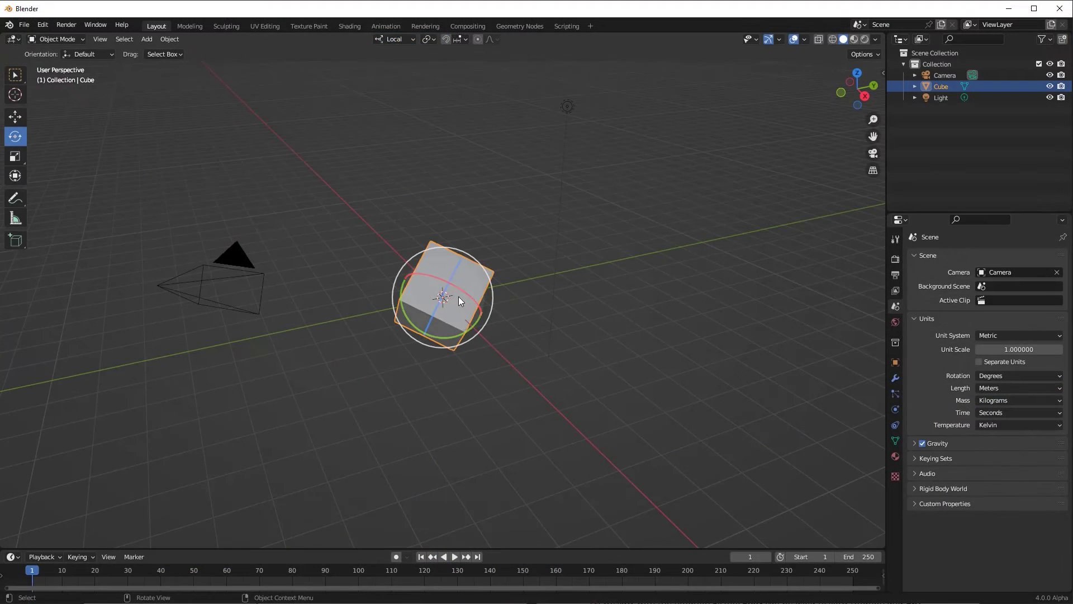
Rotate the cube about its local X axis and adjust the angle in the rotation's operation settings
left_click_drag(458, 296, 467, 302)
left_click(43, 539)
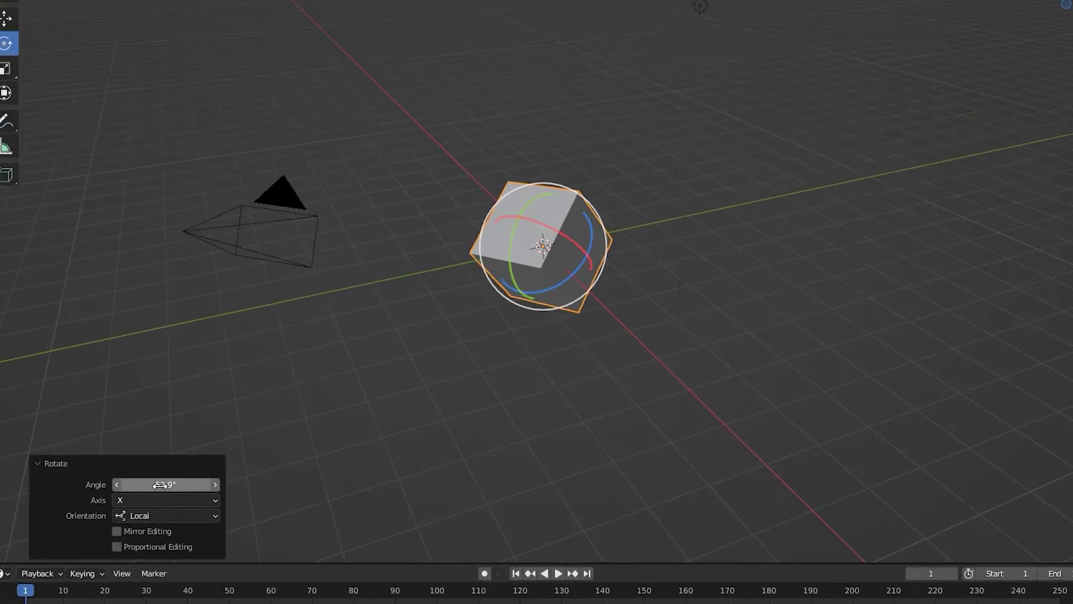
mouse_move(143, 486)
left_mouse_down()
mouse_move(258, 480)
mouse_move(137, 480)
left_mouse_up()
Enter exact rotation values for the cube: 0° on X and -45° on Y
key("n")
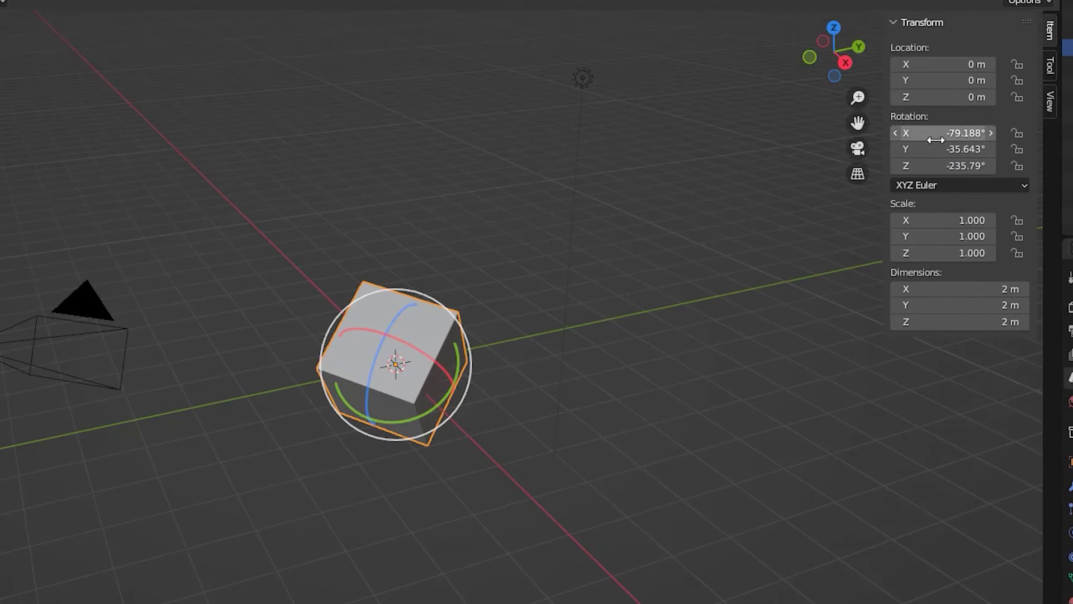
left_click(936, 137)
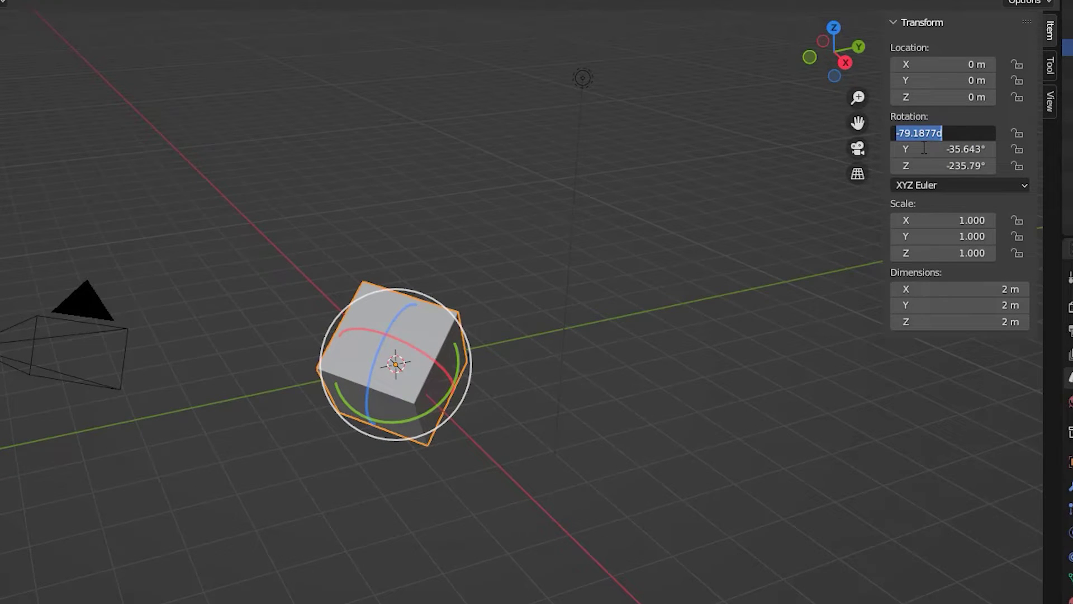
type("0")
key("Return")
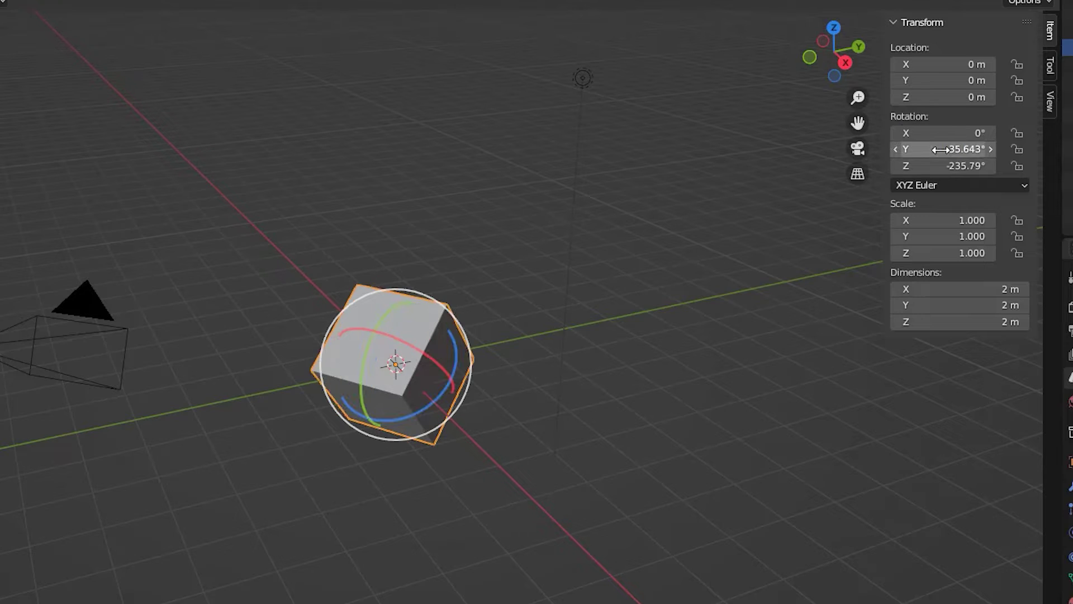
left_click(943, 150)
key("BackSpace")
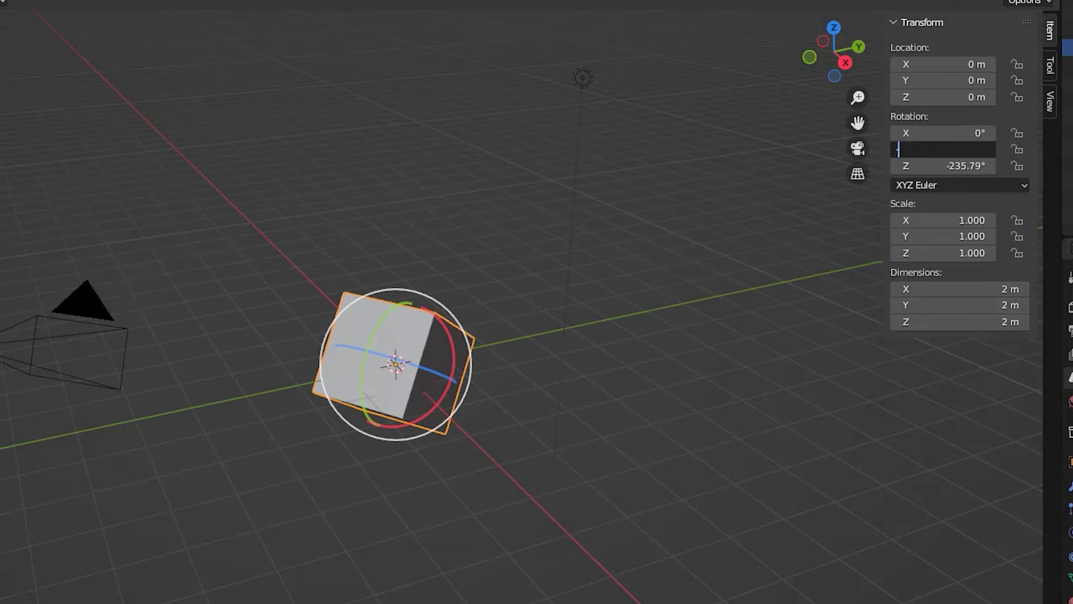
type("-45")
key("Return")
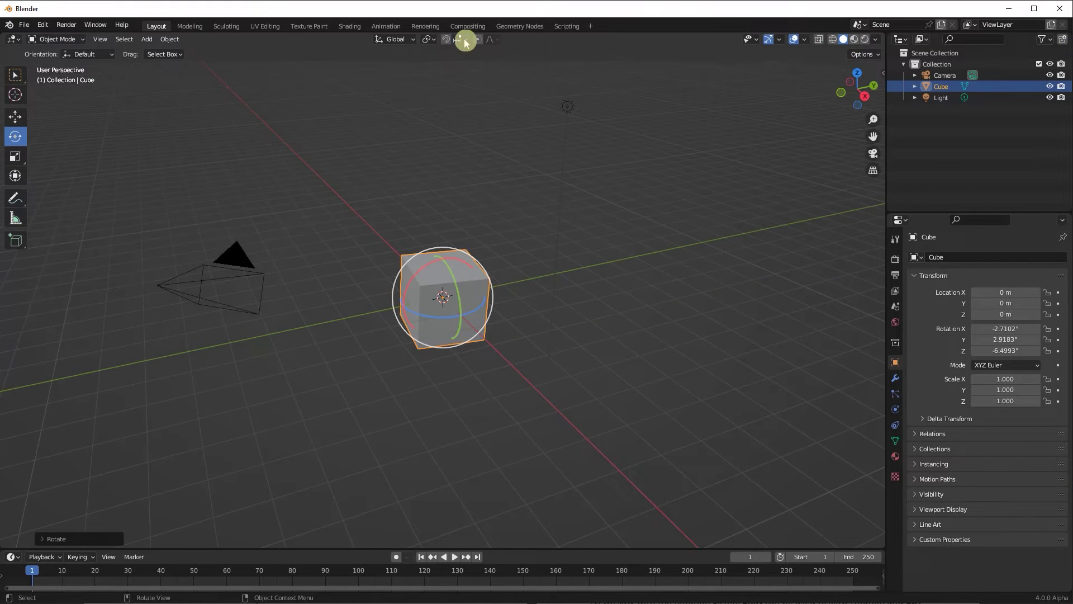
Set the snap target to Vertex and restrict transforms to affect only origins
left_click(466, 41)
left_click(437, 82)
key("n")
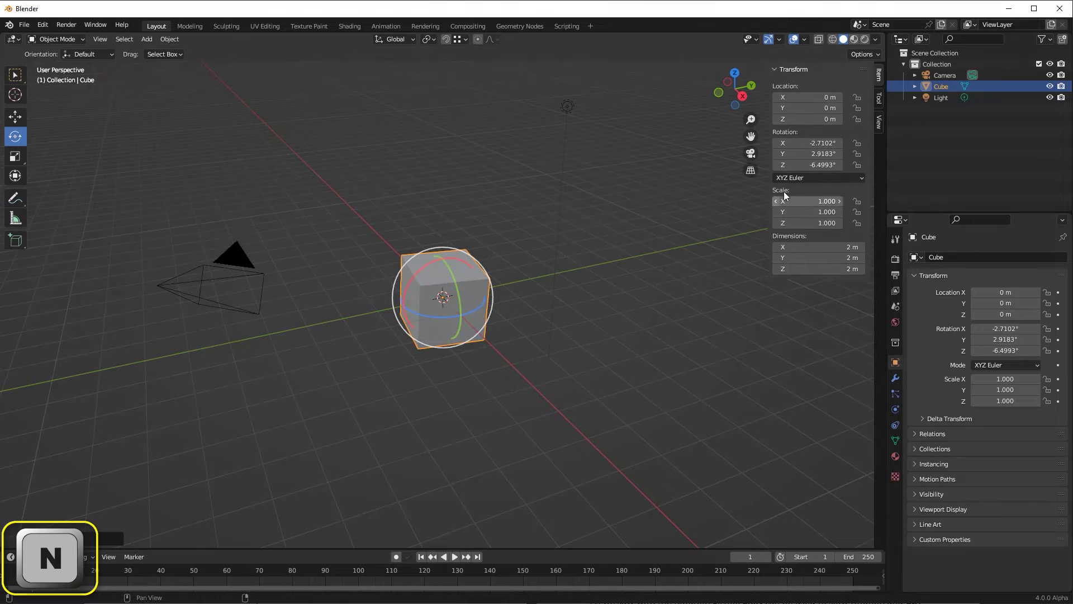
left_click(878, 97)
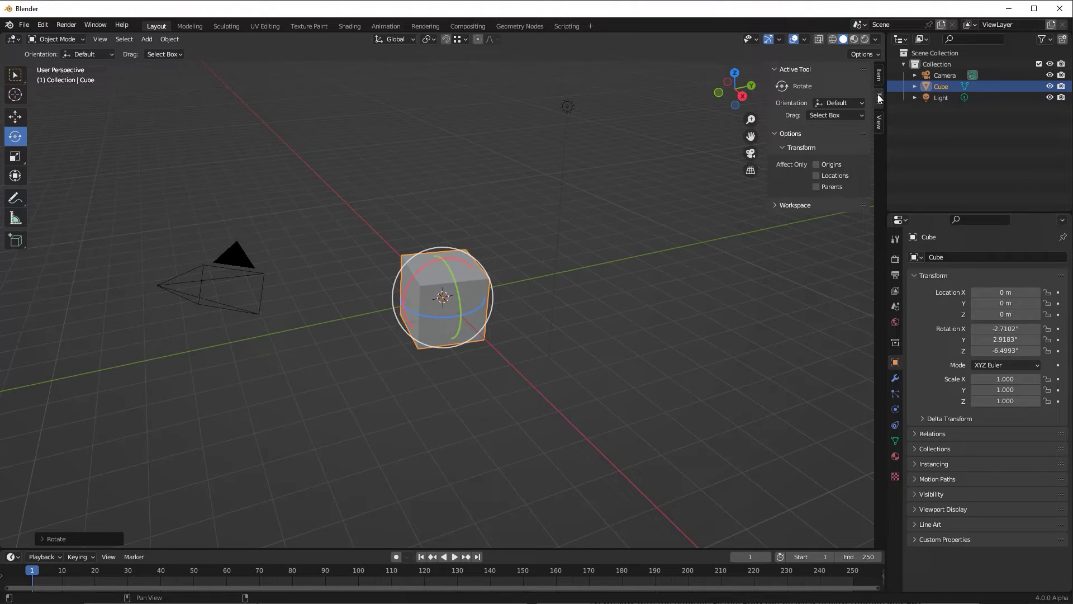
left_click(816, 164)
Move the cube's origin from its centre, snapping it onto the cube's upper corner vertex
key("g")
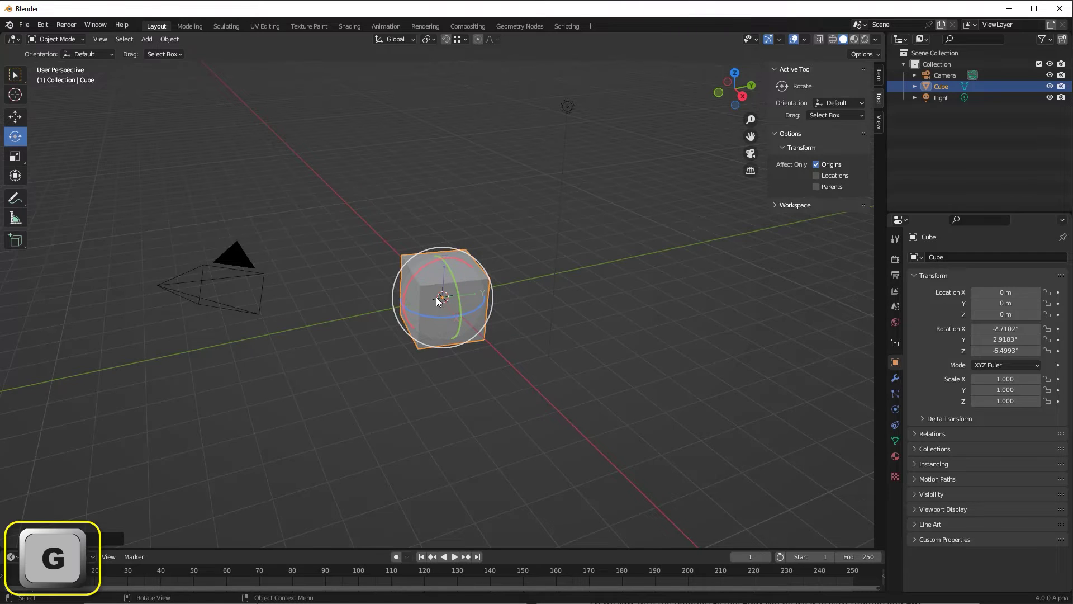
key("ctrl")
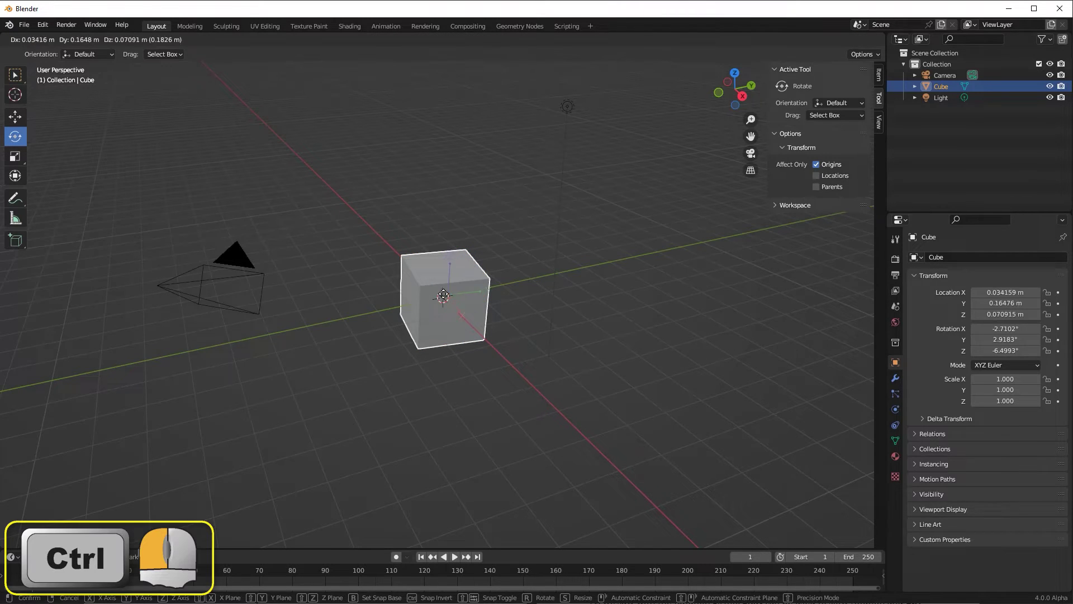
left_click(479, 282, "ctrl")
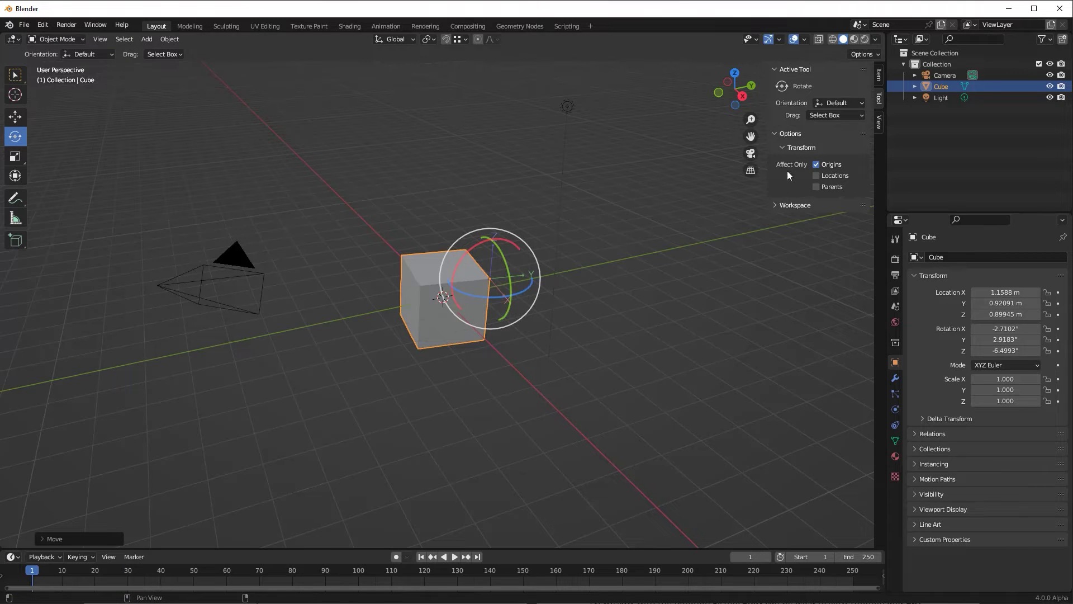
Turn off the origins-only restriction and rotate the cube around its corner origin
left_click(816, 165)
left_click_drag(505, 304, 572, 350)
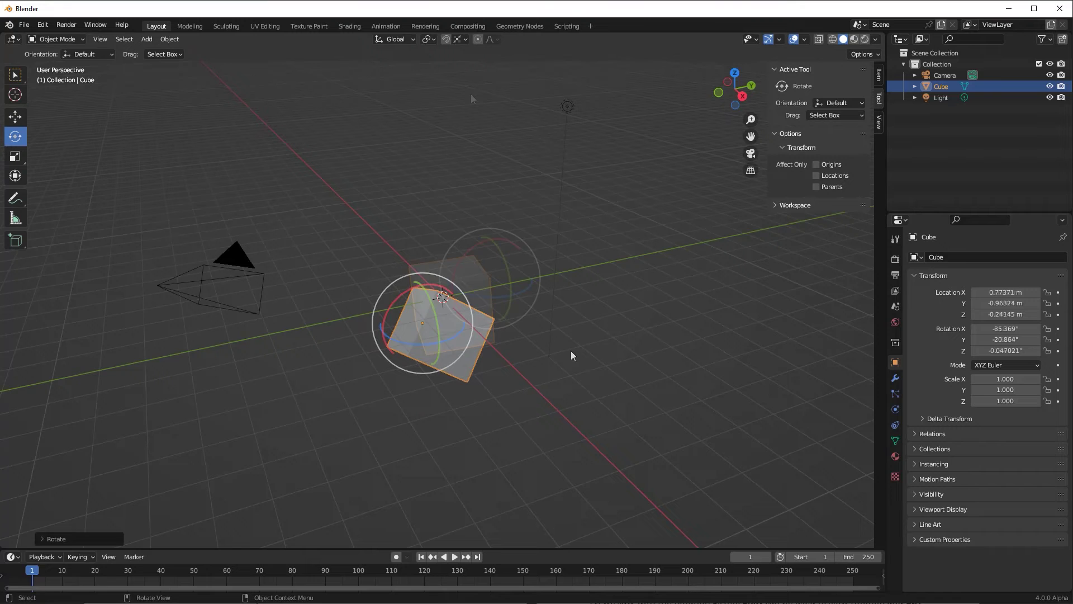
Place the 3D cursor beside the cube, set the cube's origin to the 3D cursor and rotate the cube around it
right_click(580, 344, "shift")
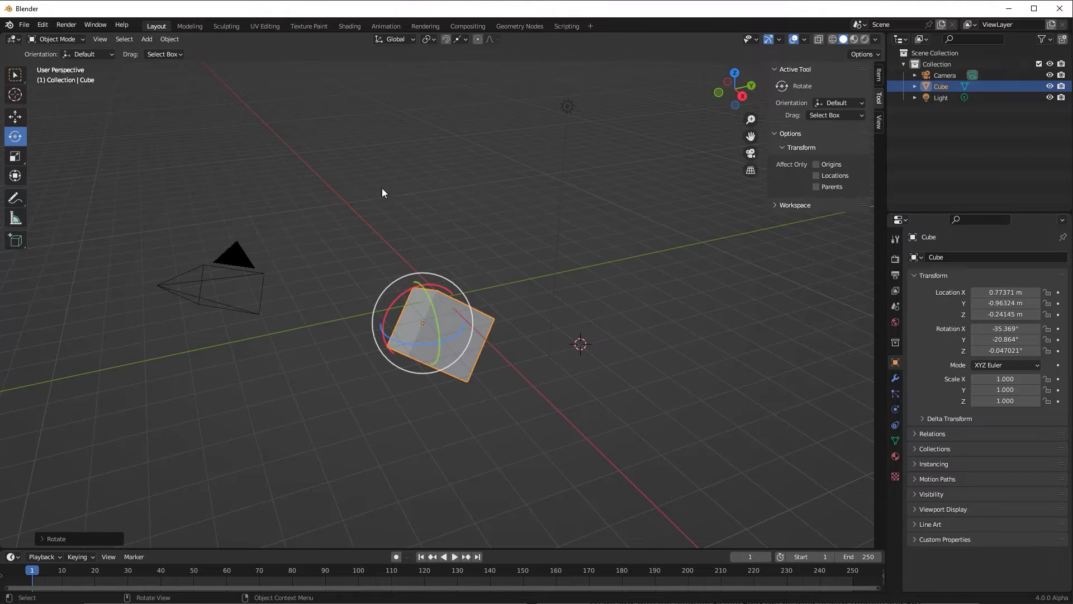
left_click(167, 40)
mouse_move(199, 63)
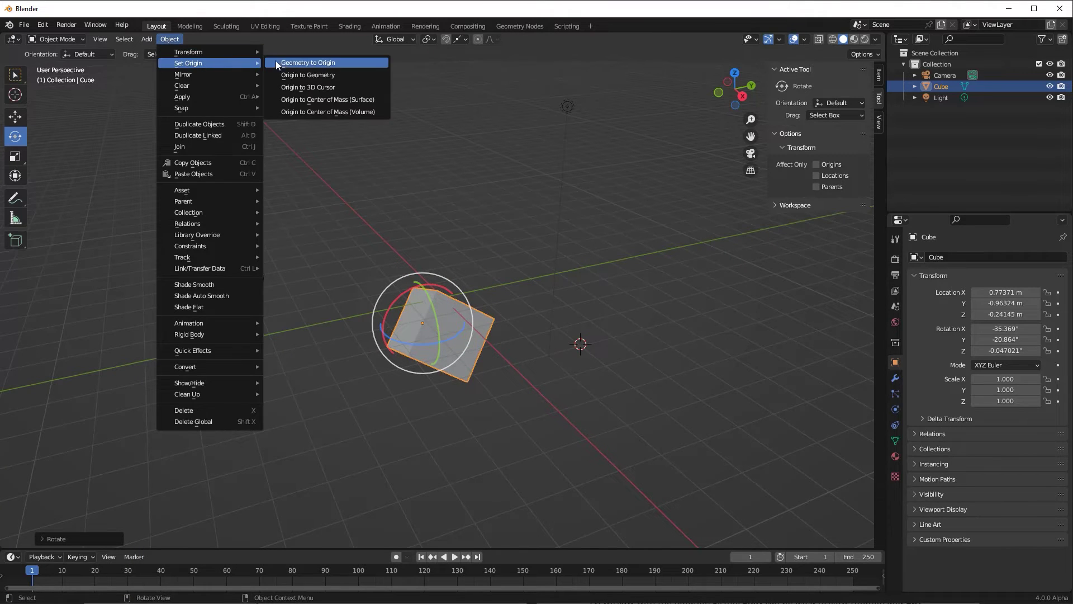
left_click(300, 90)
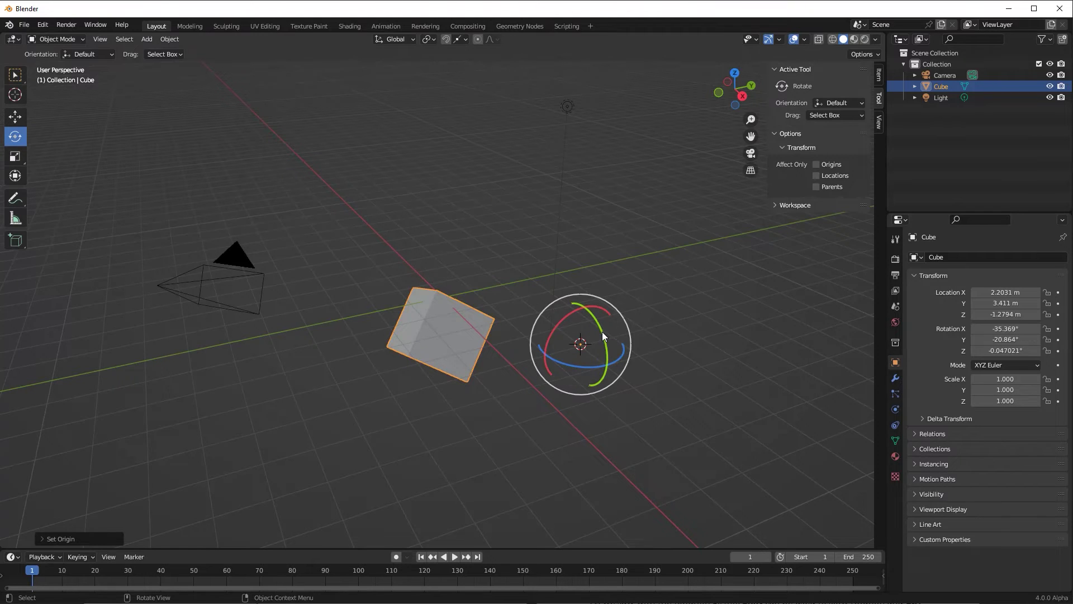
left_click_drag(602, 331, 592, 373)
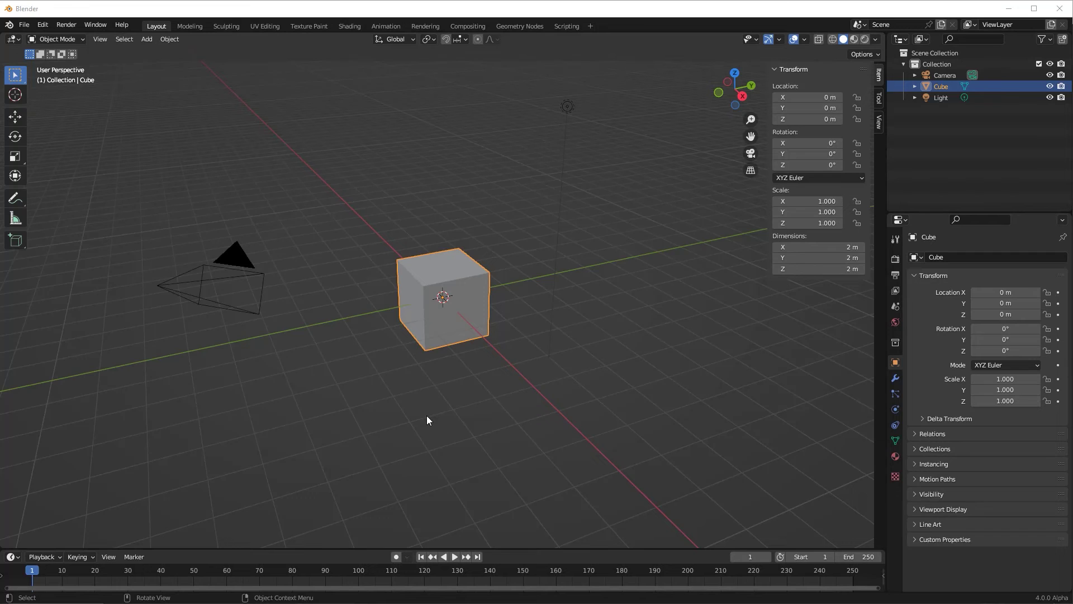
Select the cube and rotate it freely about the viewing axis by about -53°
left_click(447, 376)
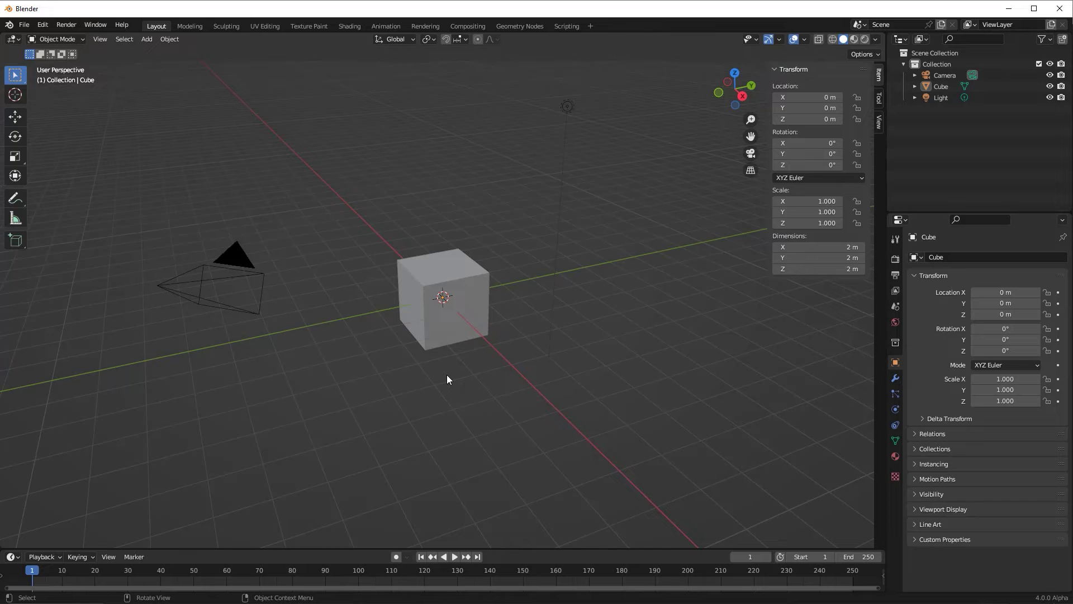
left_click(467, 321)
key("r")
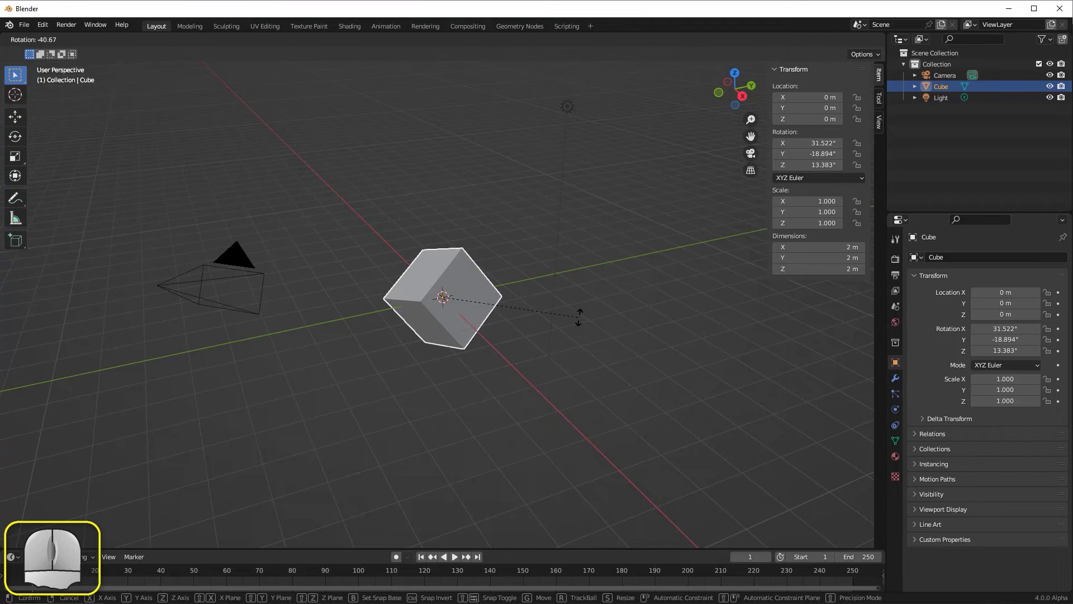
left_click(592, 289)
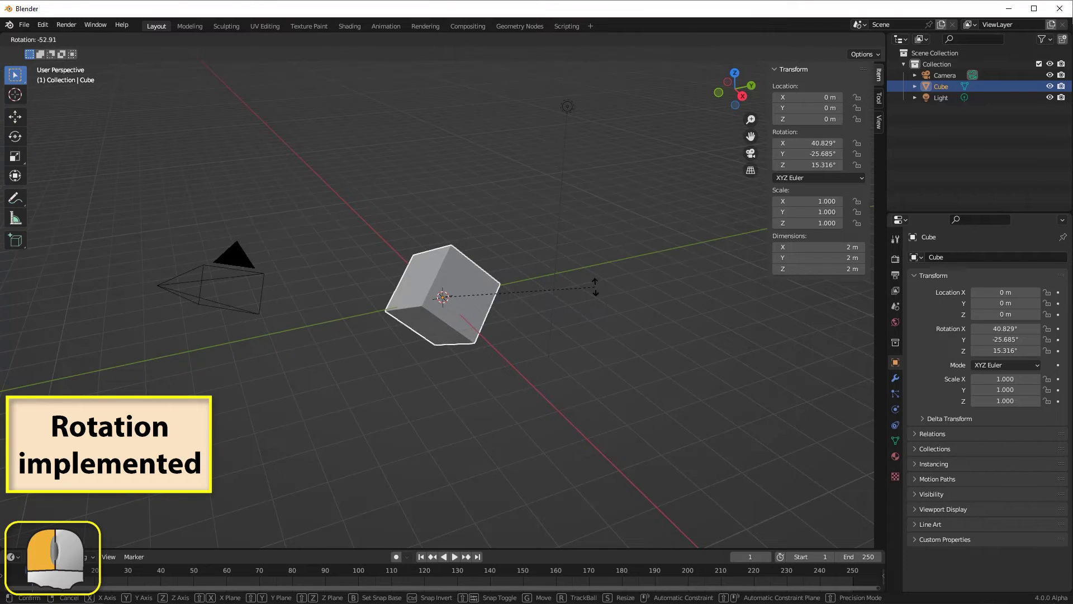
Start a free rotation of the cube about the viewing axis in the Front Orthographic view
key("r")
right_click(389, 416)
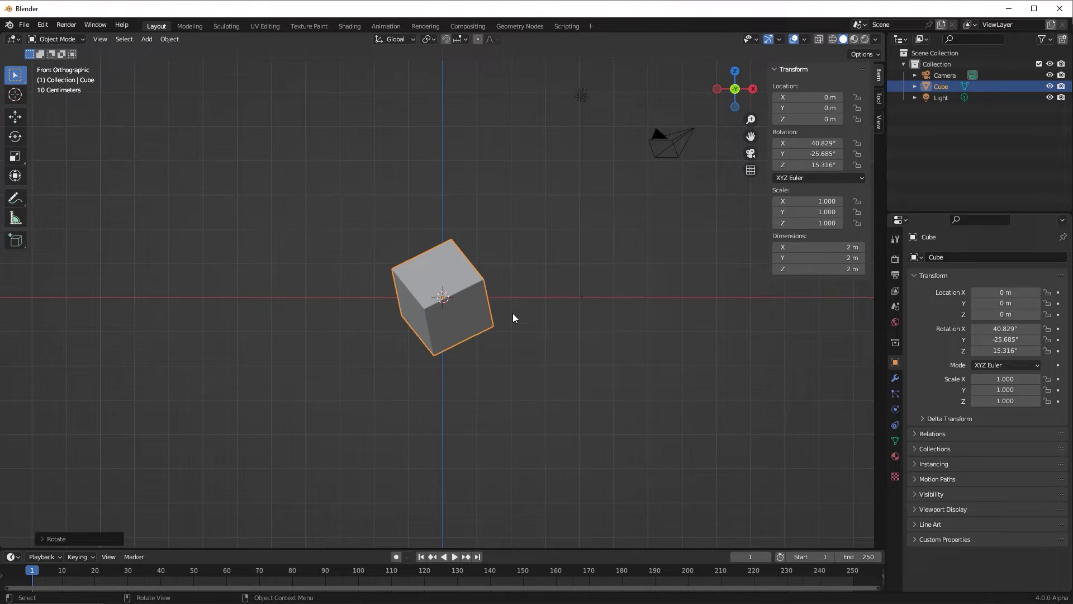
key("r")
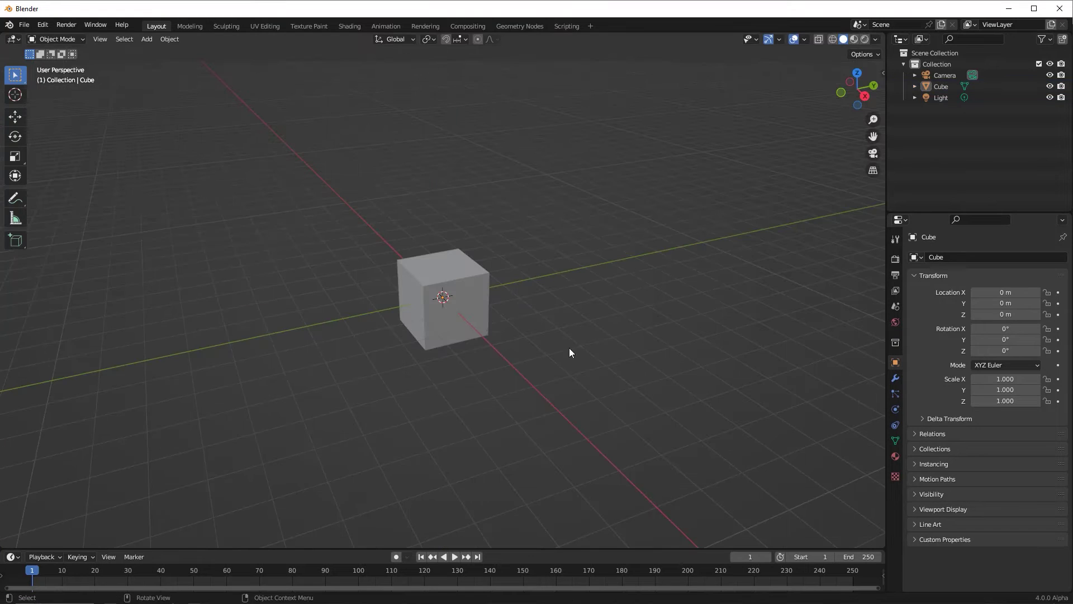
Select the cube and try rotating it about the global X axis by about -114°
left_click(484, 313)
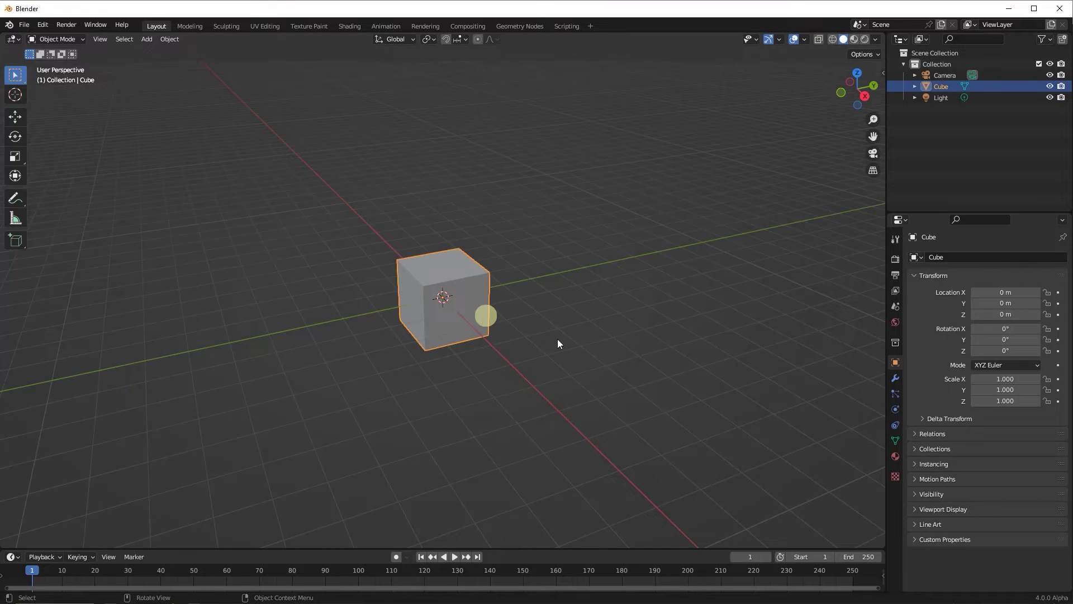
key("r")
key("x")
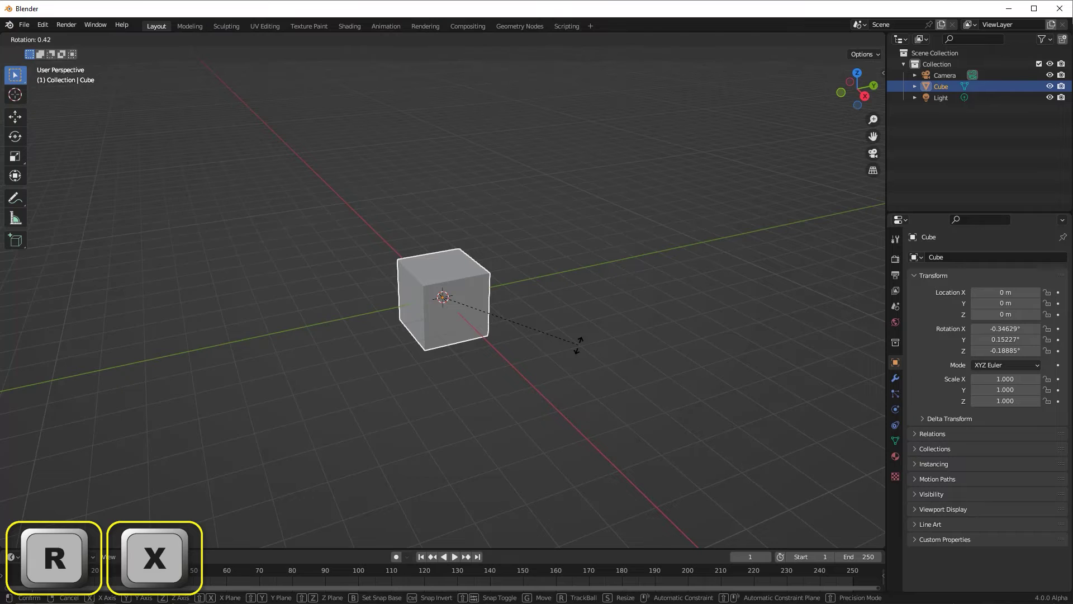
key("y")
key("z")
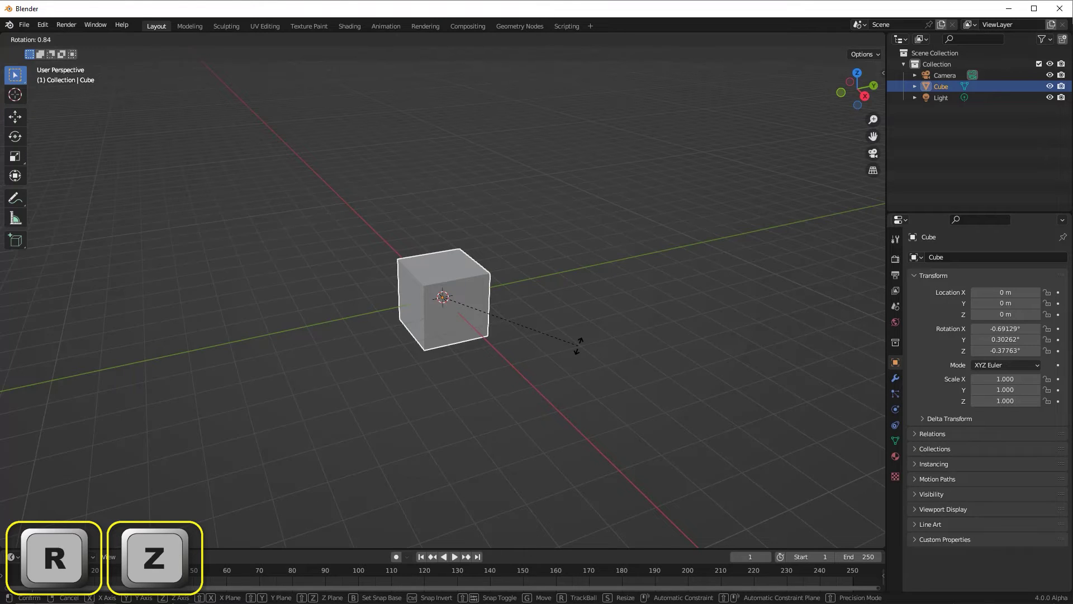
key("x")
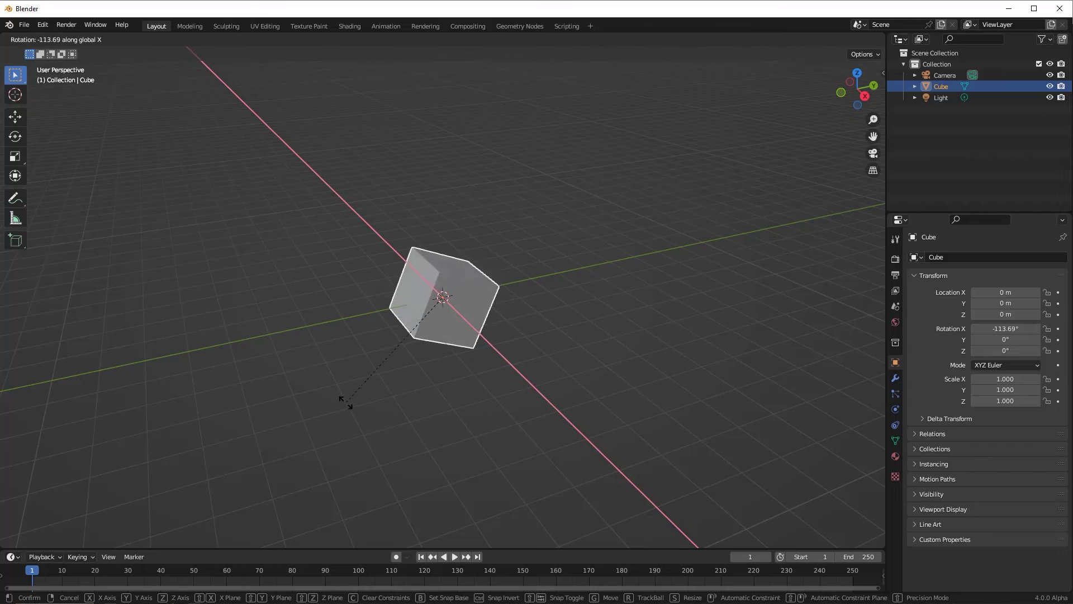
key("Escape")
Try rotating the cube about the global Y axis by about -35°
key("r")
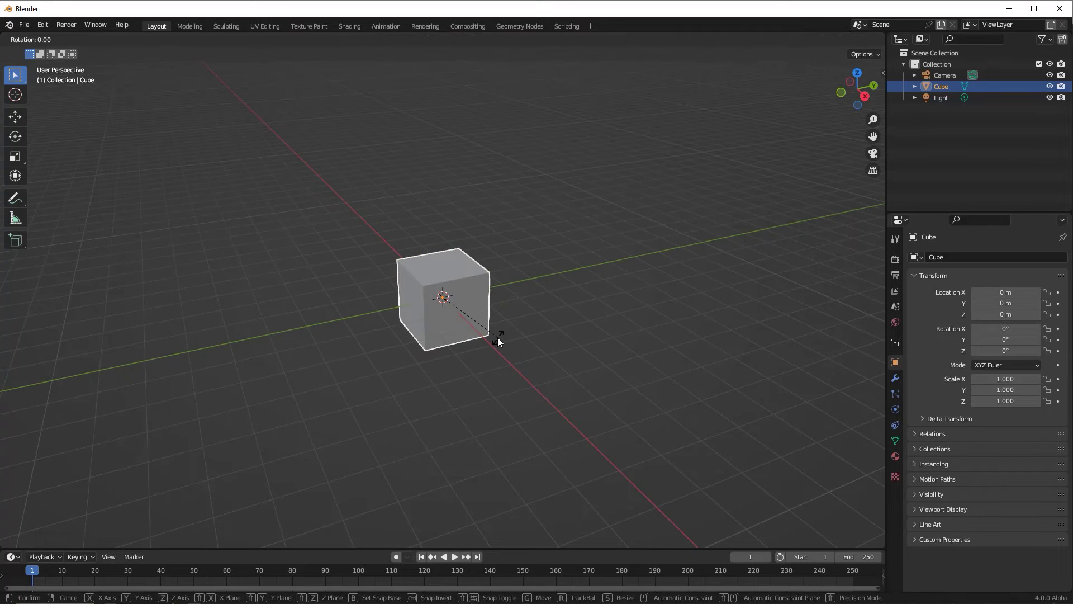
key("r")
key("y")
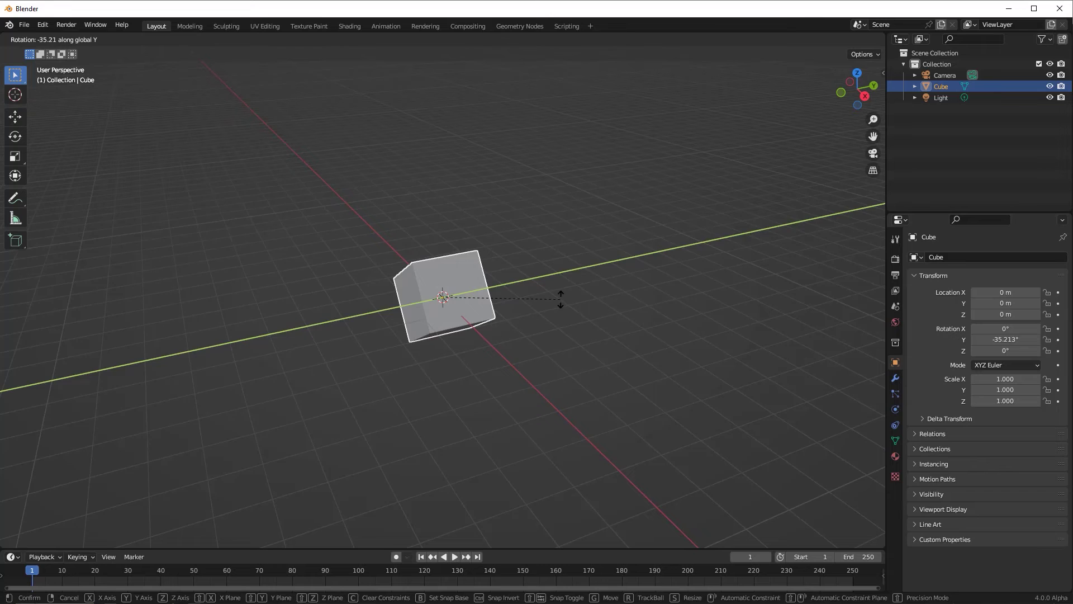
key("Escape")
Rotate the cube freely about the global Z axis by about -7°
key("r")
key("z")
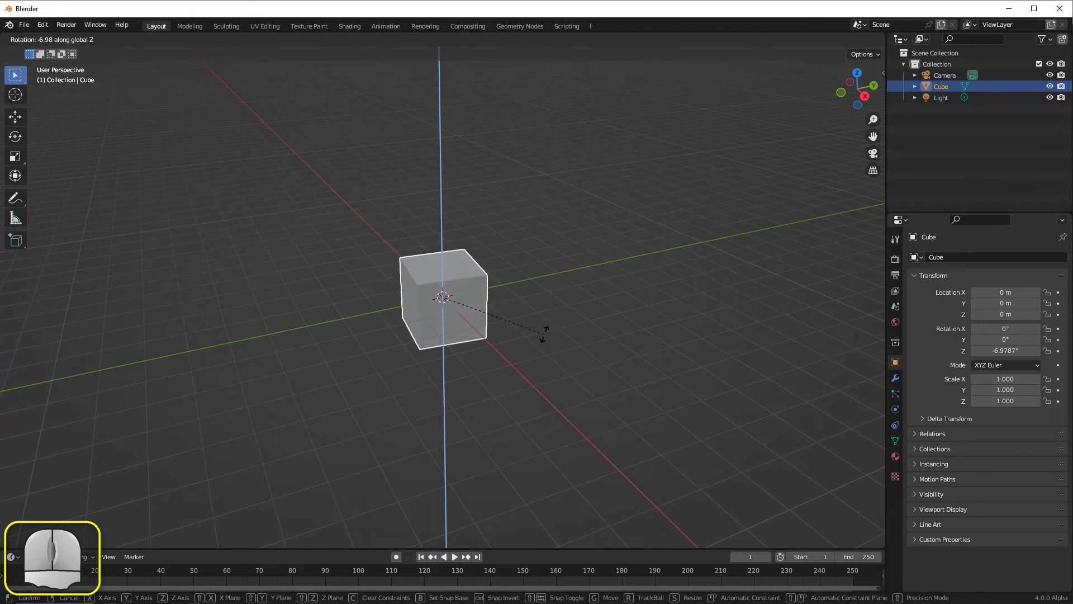
left_click(544, 334)
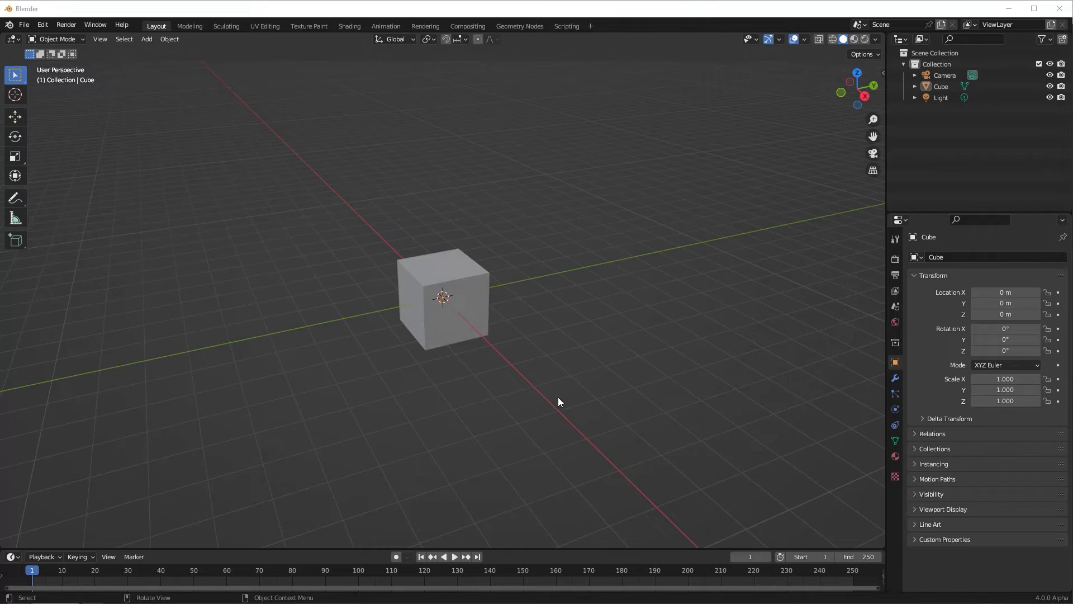
Select the cube and rotate it exactly 45° about the global X axis
left_click(472, 324)
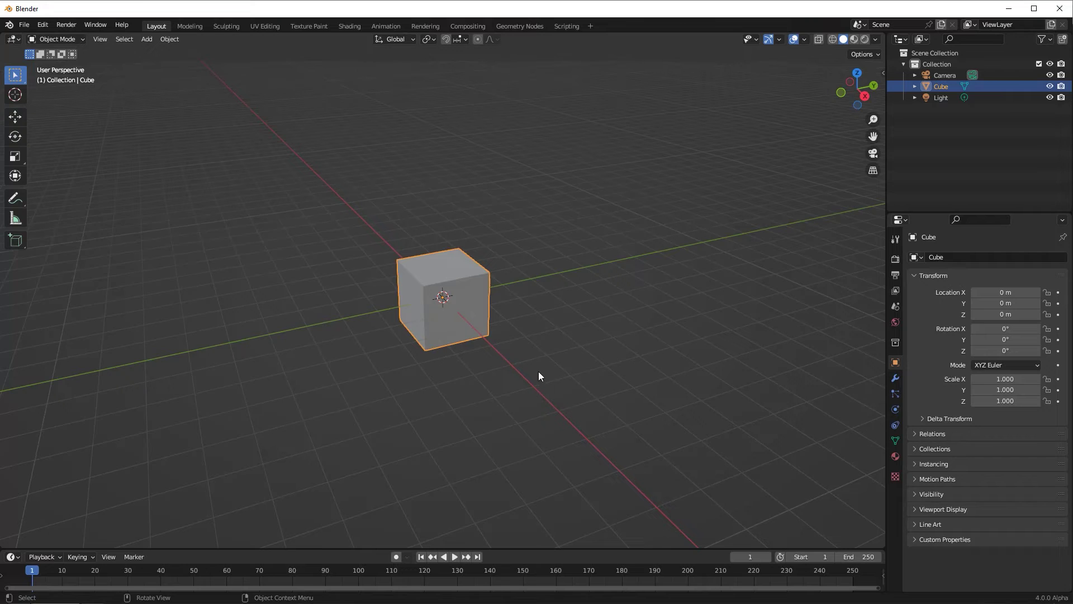
key("r")
key("x")
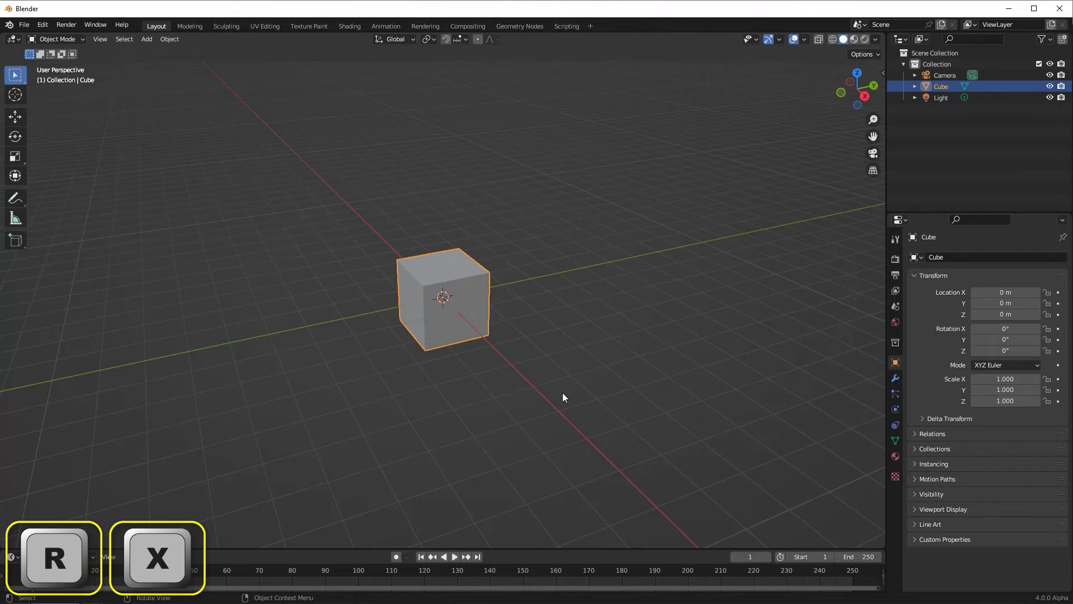
key("4")
key("5")
key("Return")
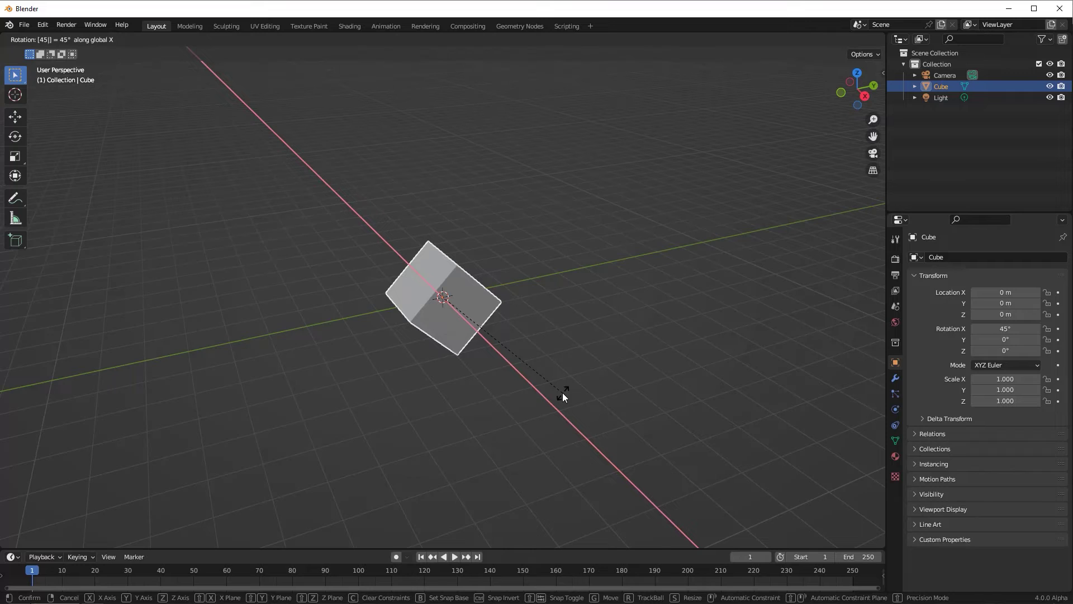
left_click(562, 396)
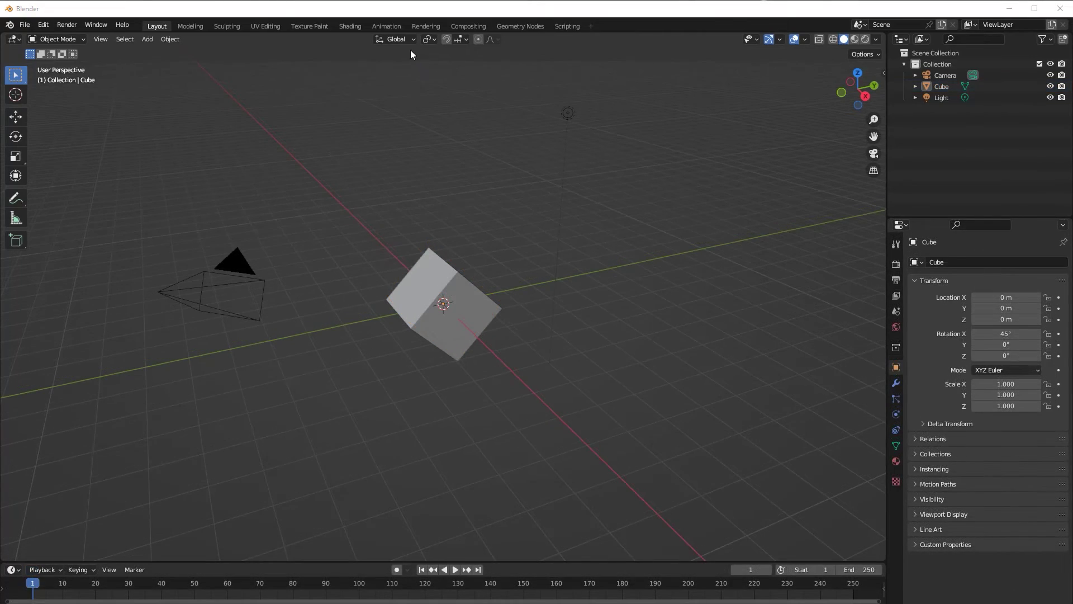
Switch the transform orientation to Local and rotate the cube exactly 30° about its local Y axis
left_click(408, 39)
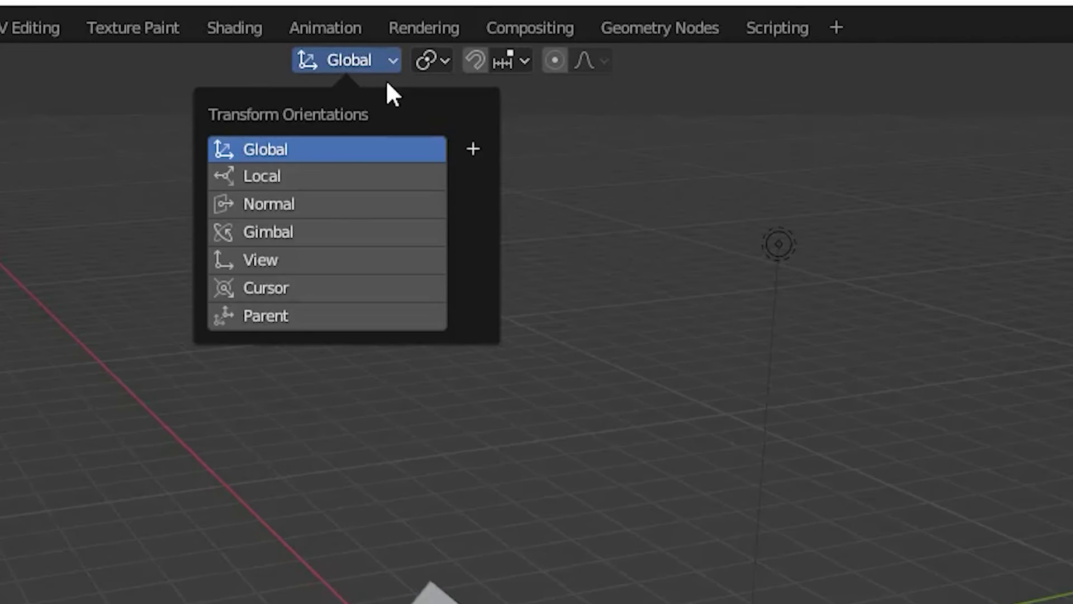
left_click(336, 178)
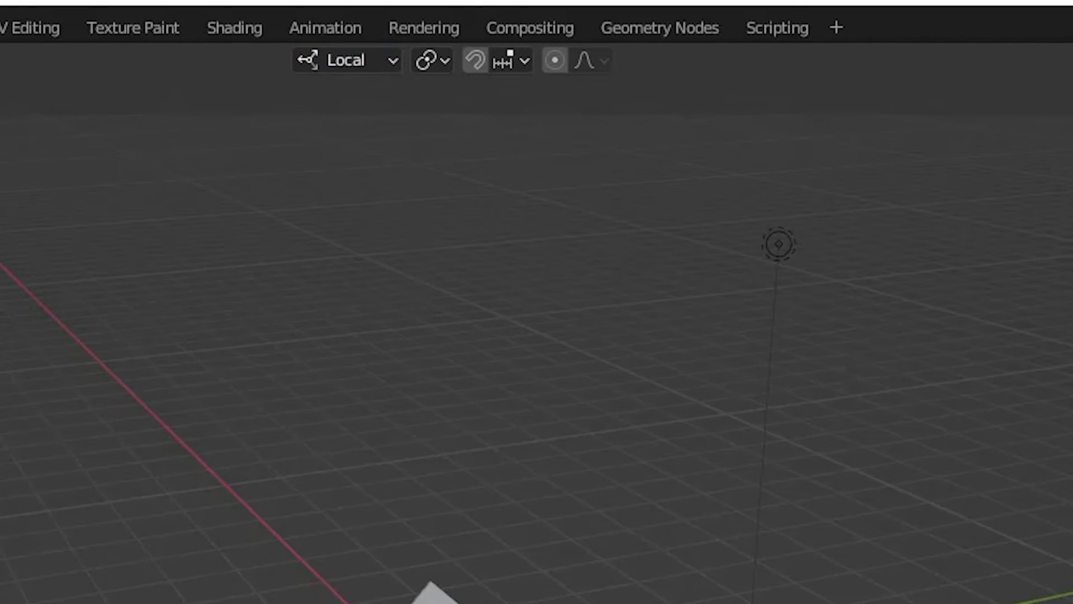
left_click(438, 279)
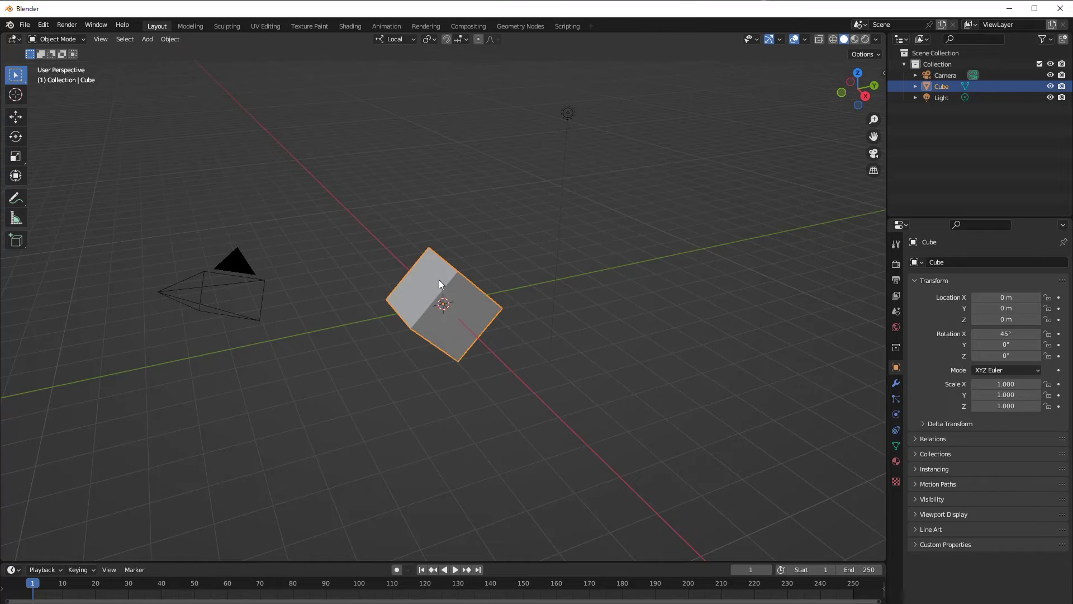
key("r")
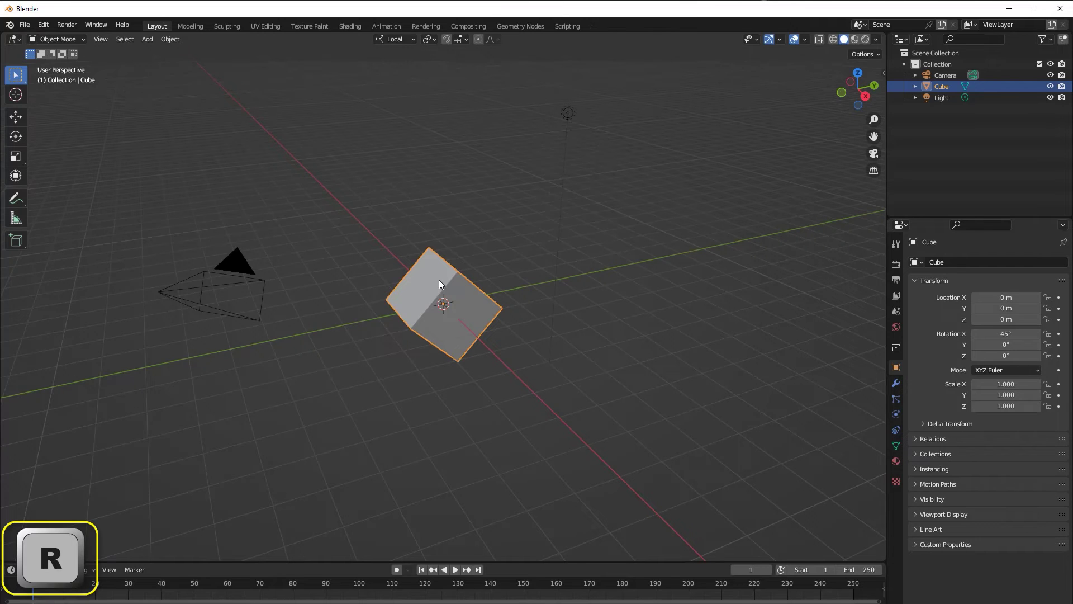
key("y")
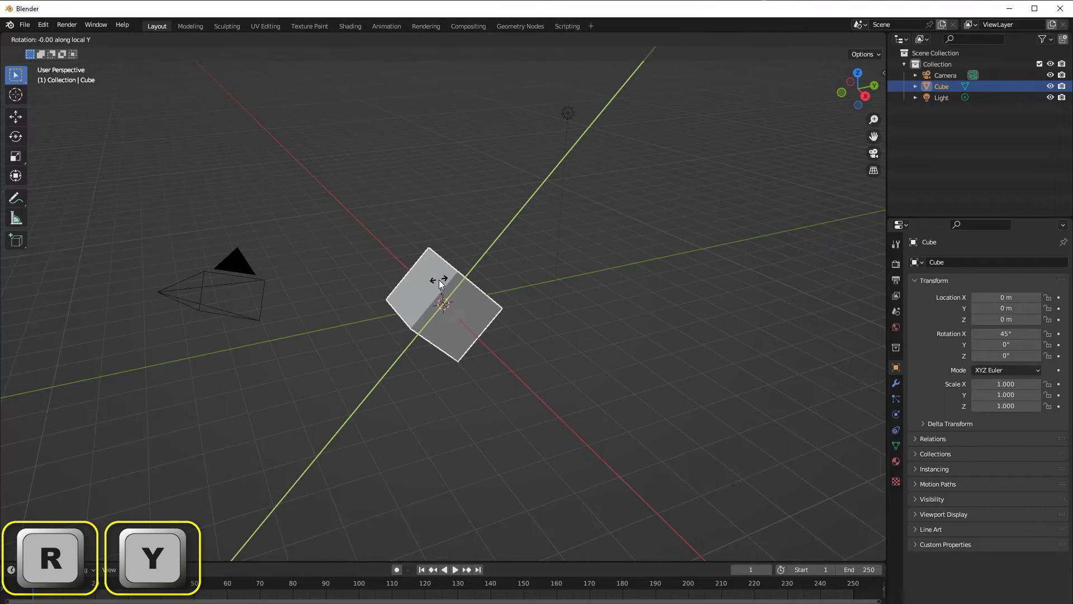
type("30")
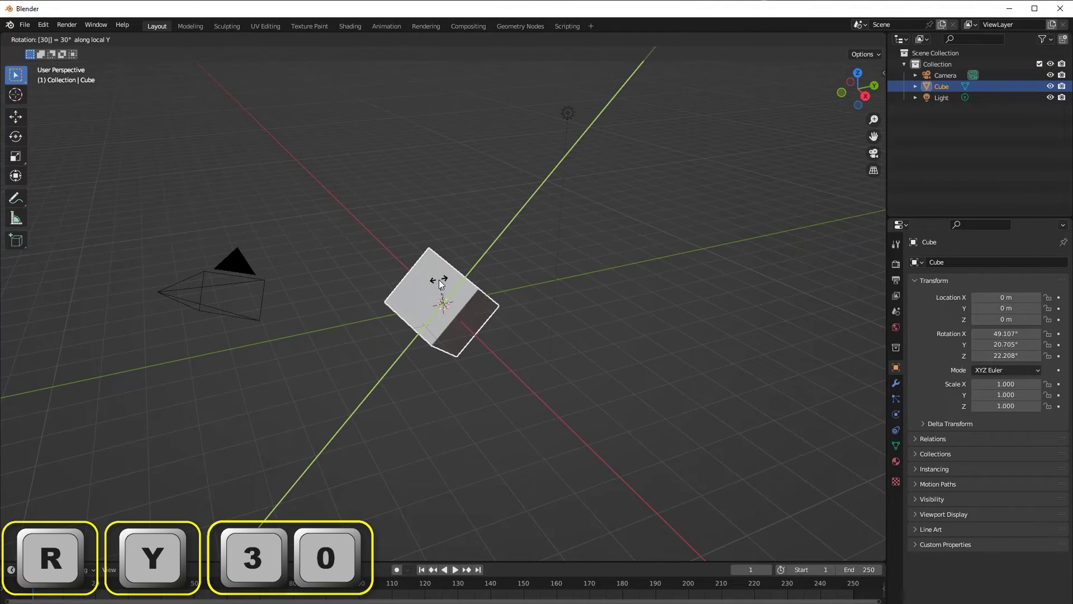
key("Return")
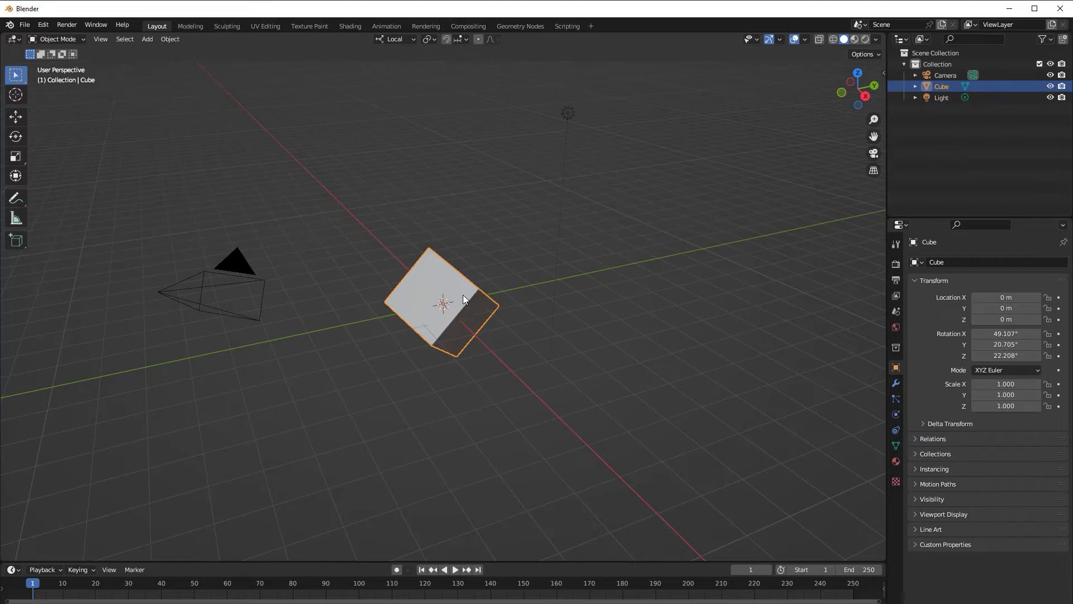
Rotate the cube exactly -75° about its local Z axis
key("r")
key("z")
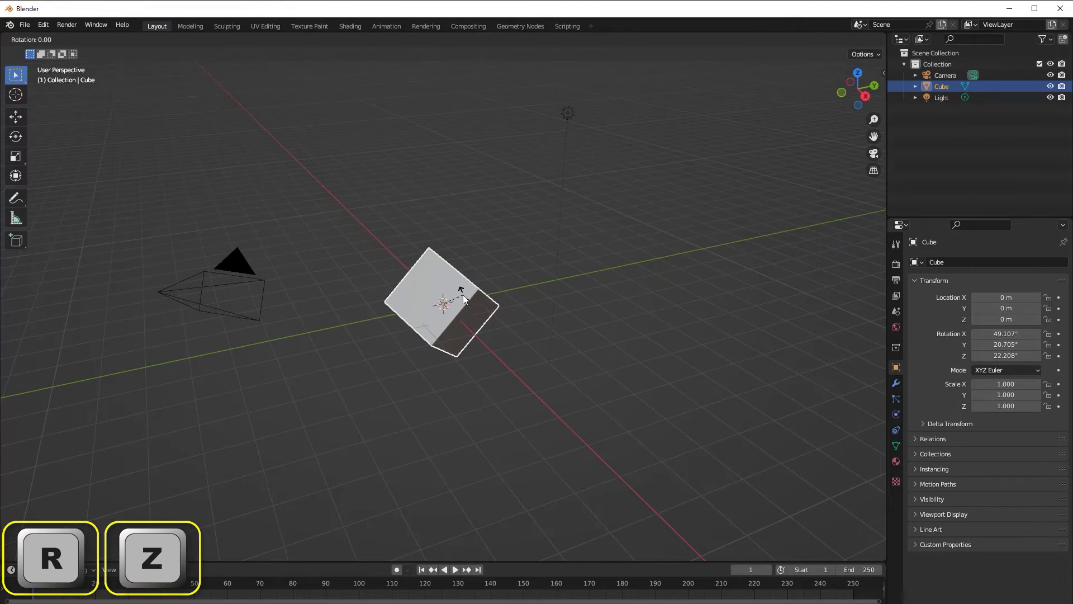
type("-75")
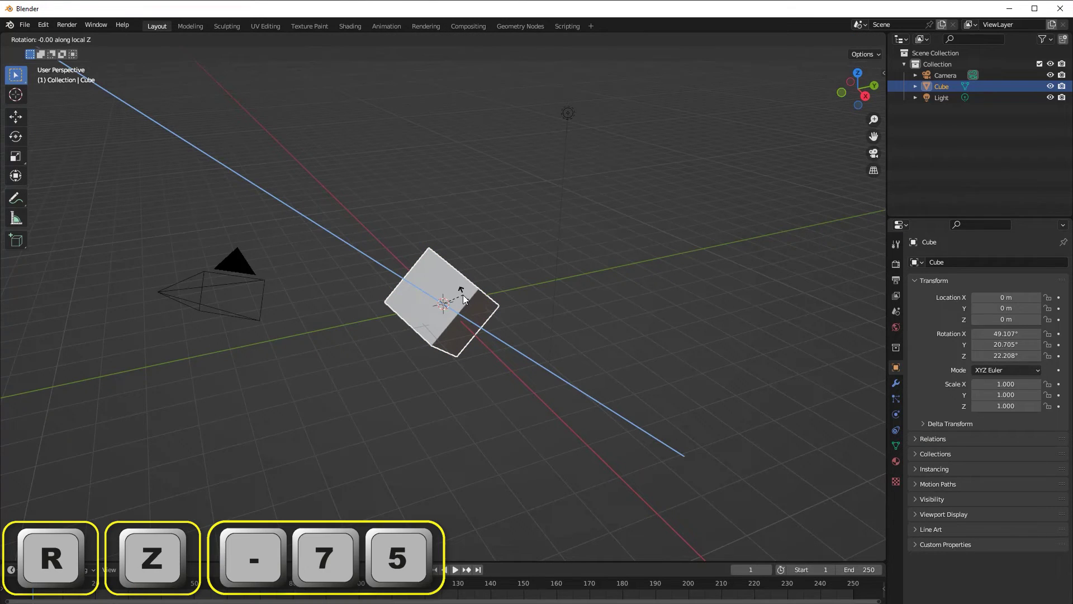
key("Return")
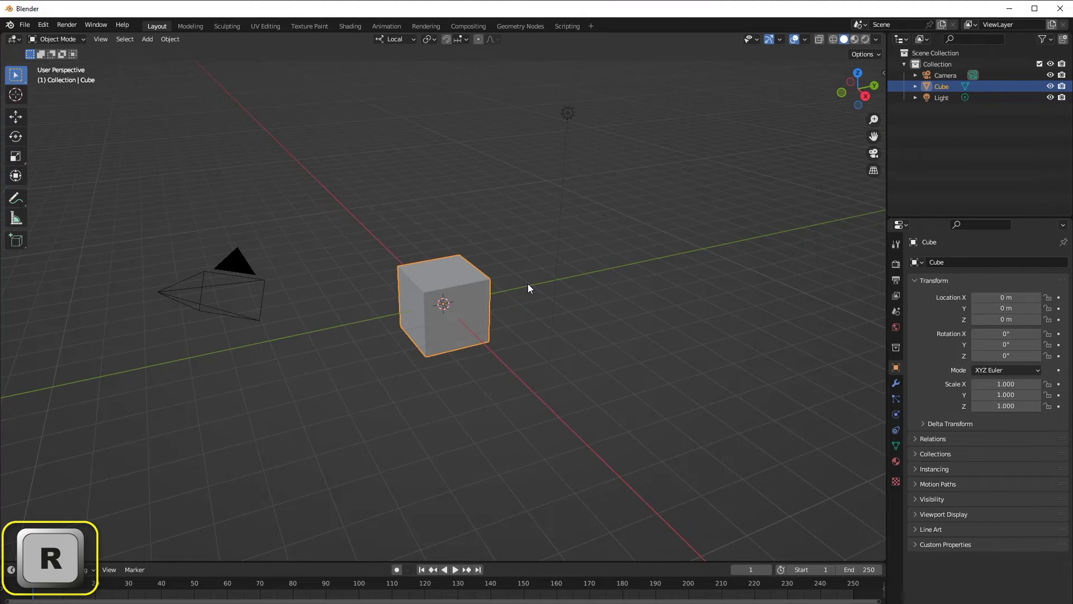
Rotate the cube exactly 60° about its local X axis, flipping the angle's sign several times and finishing with the positive value
key("r")
key("x")
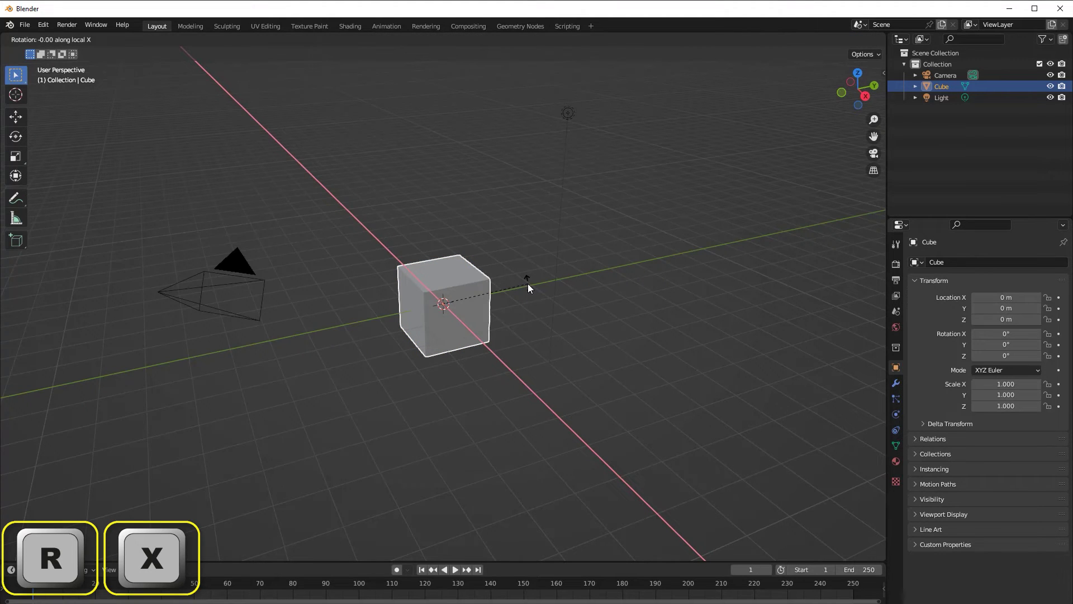
type("60")
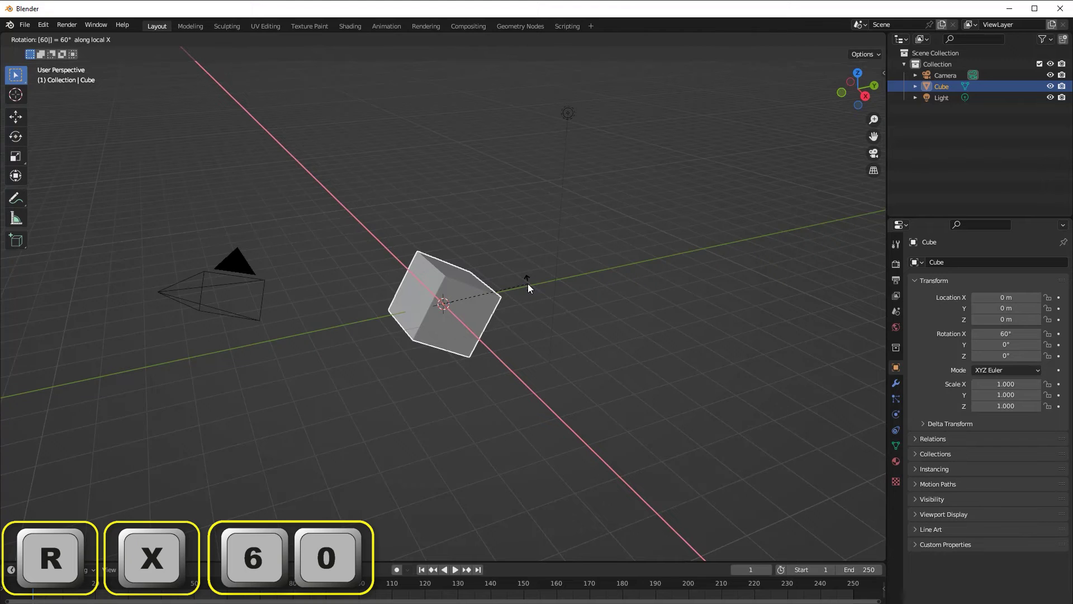
key("minus")
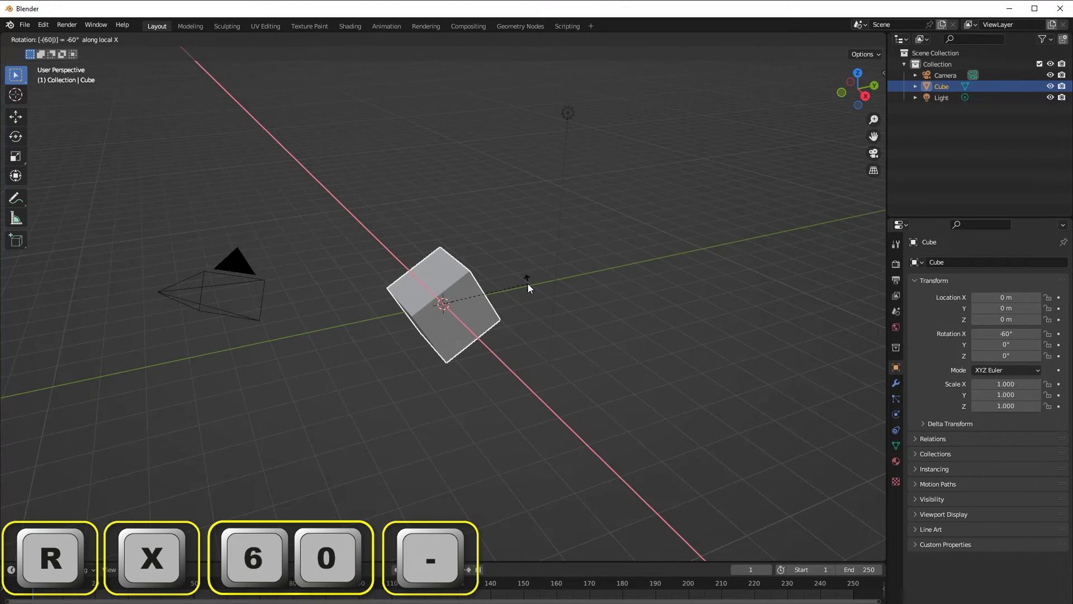
key("minus")
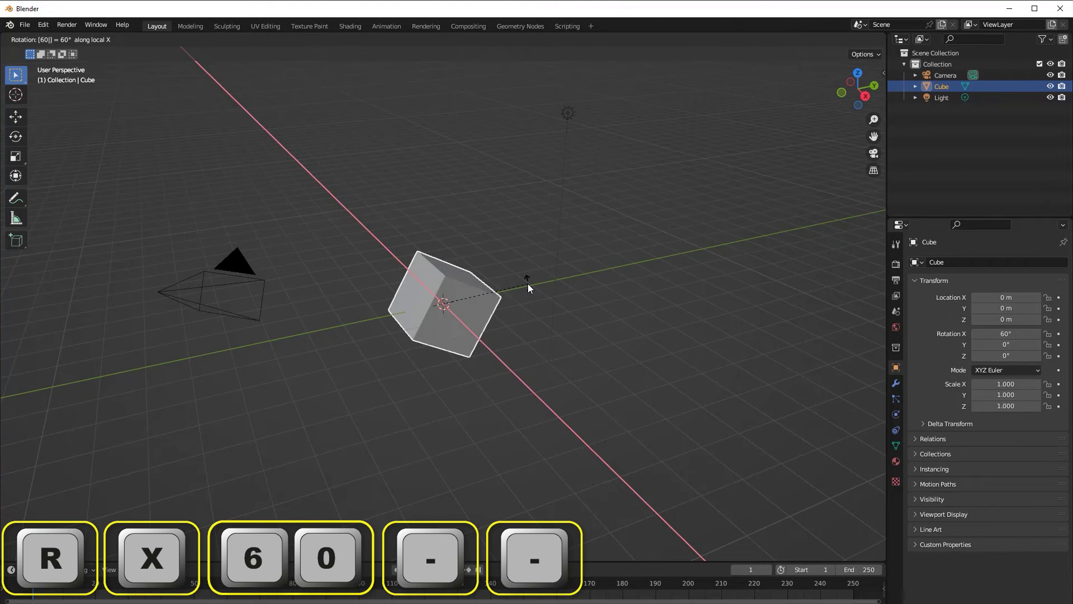
key("minus")
key("minus")
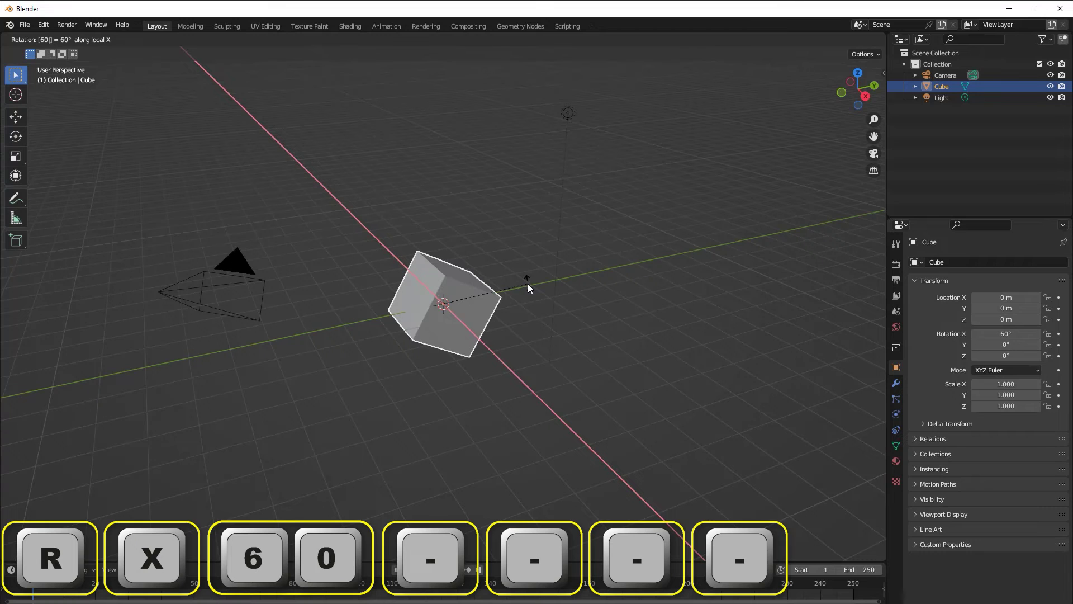
key("Return")
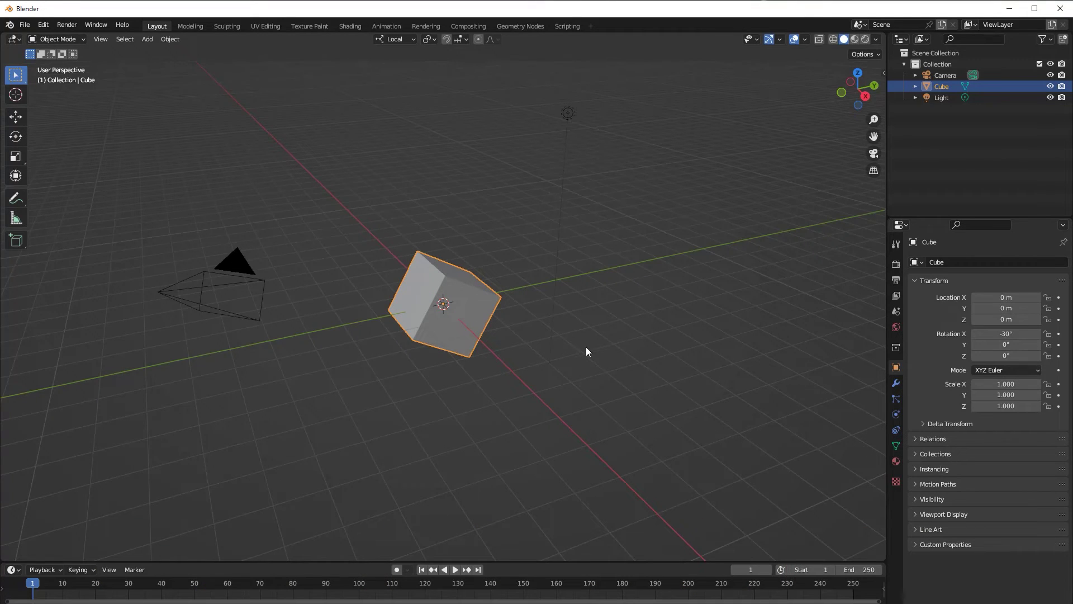
Rotate the cube exactly 60°, switching the constraint through its local X and Y axes and finishing on local Z
type("r60")
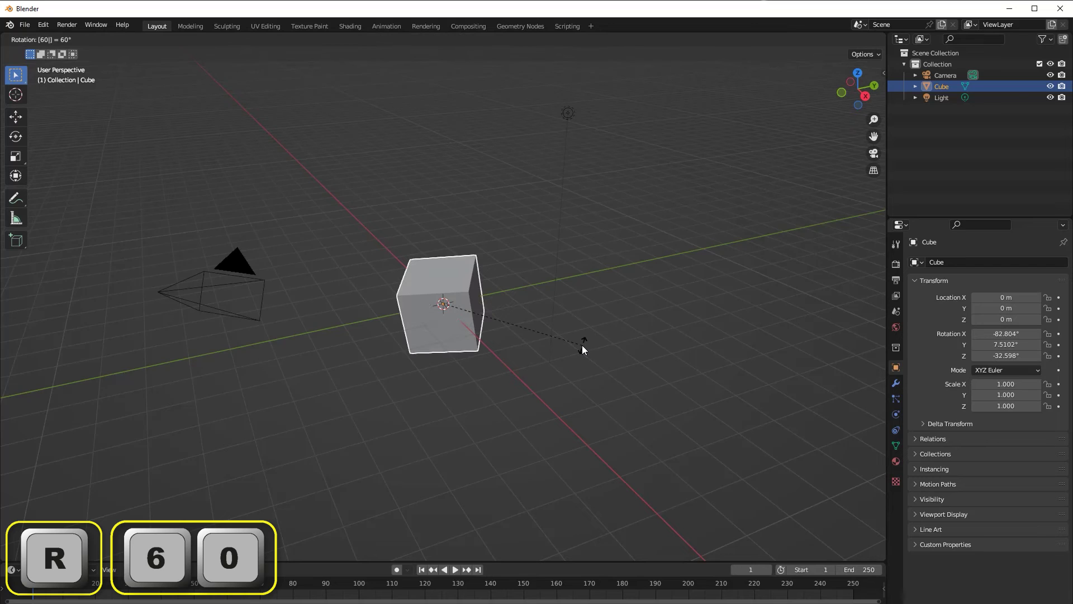
type("x")
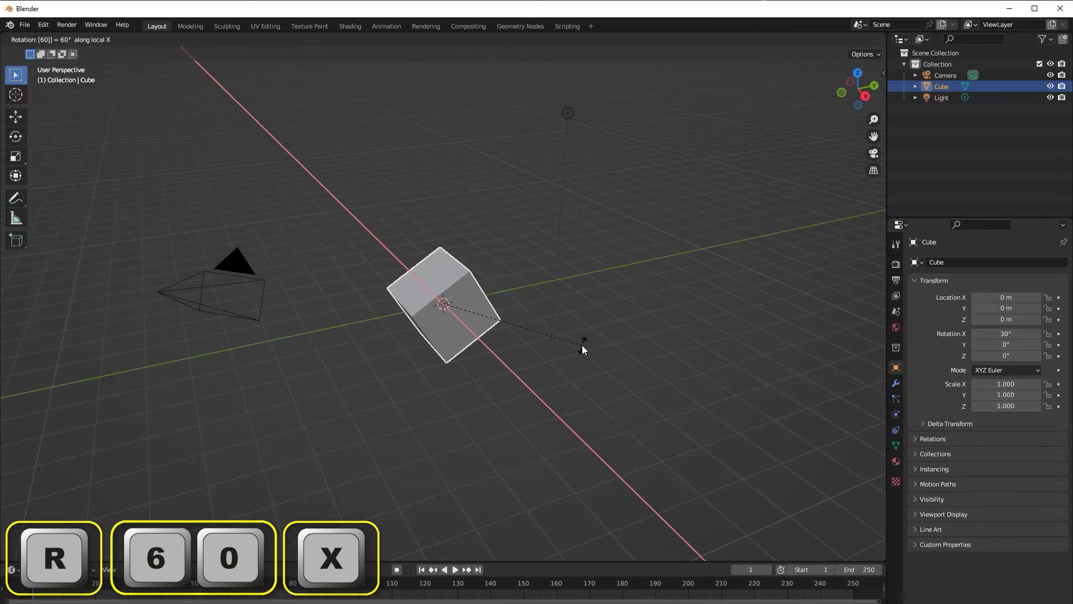
type("y")
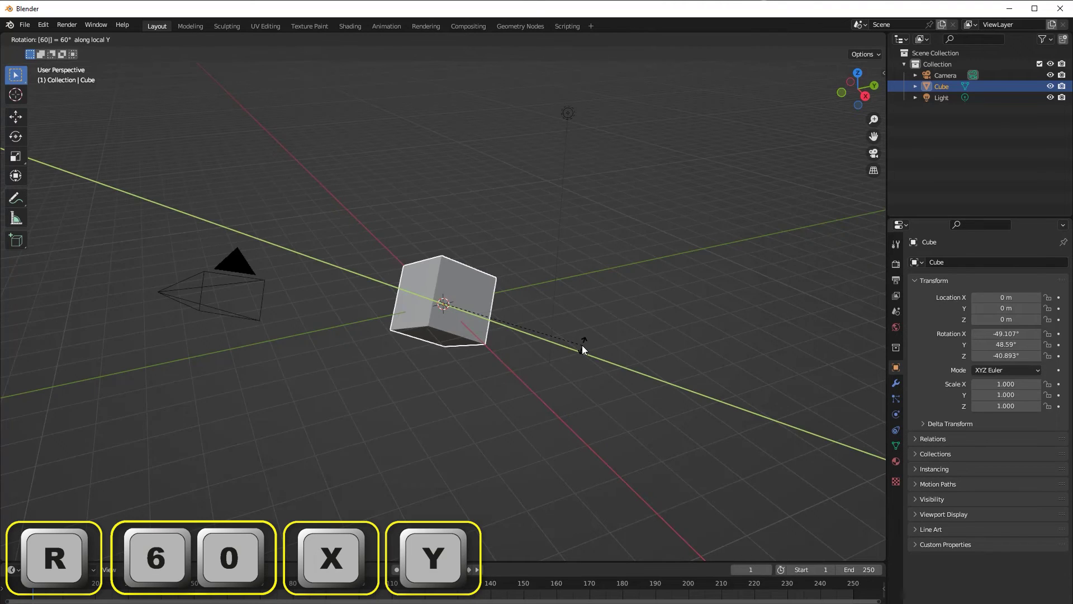
type("z")
key("Return")
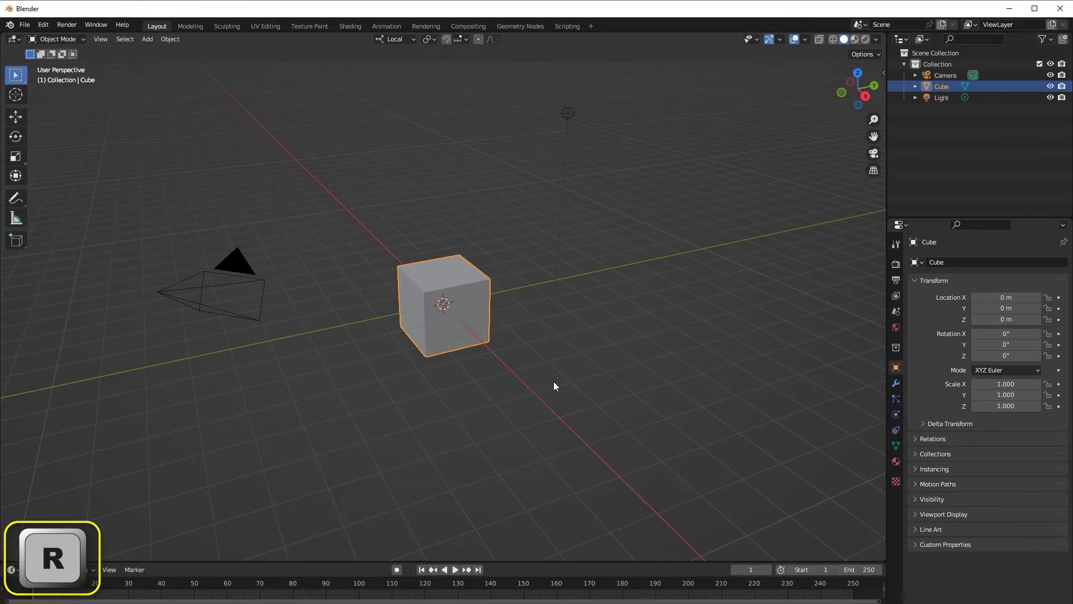
Cancel a started rotation and rotate the cube exactly 60° about the global Z axis, overriding the Local orientation
key("r")
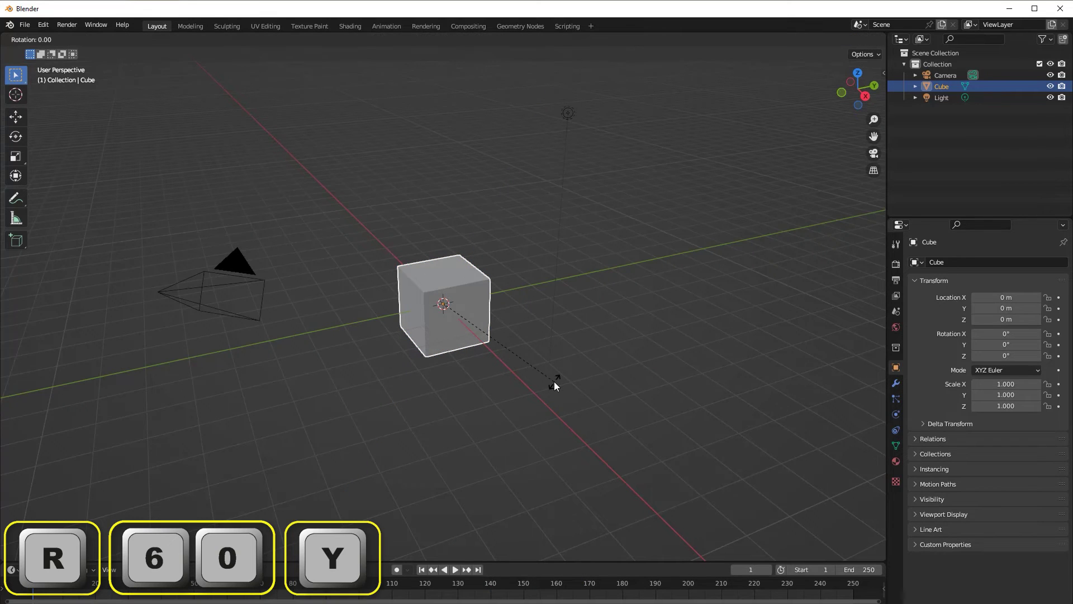
key("Escape")
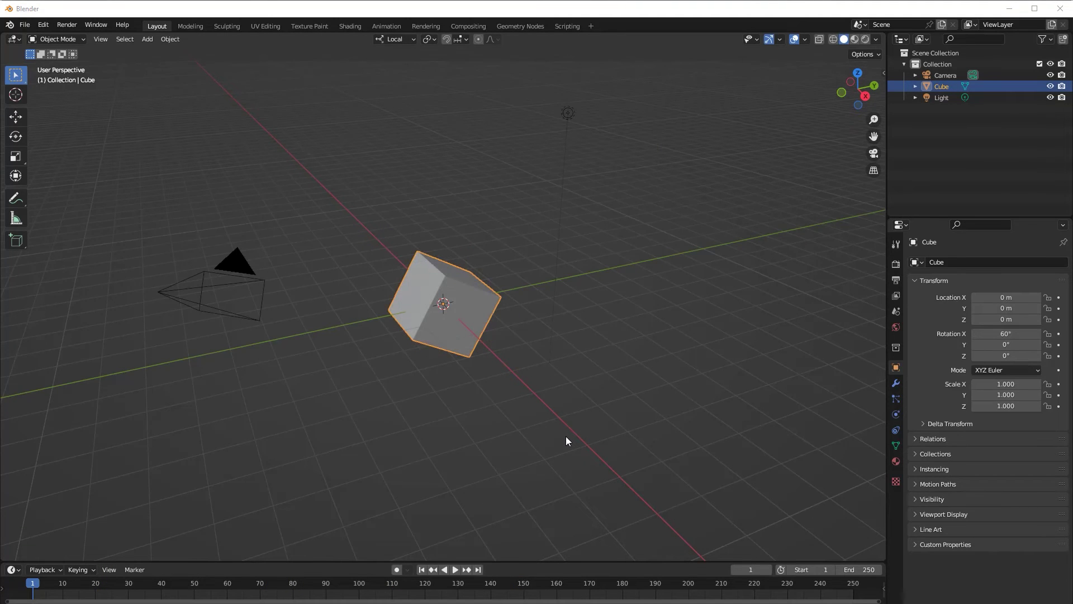
type("r")
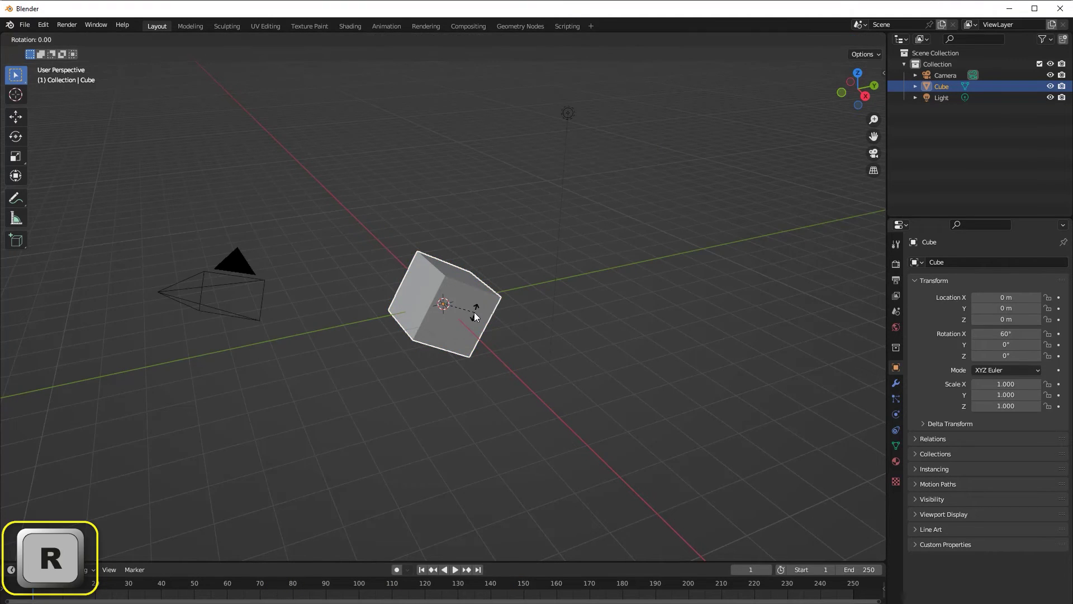
type("60")
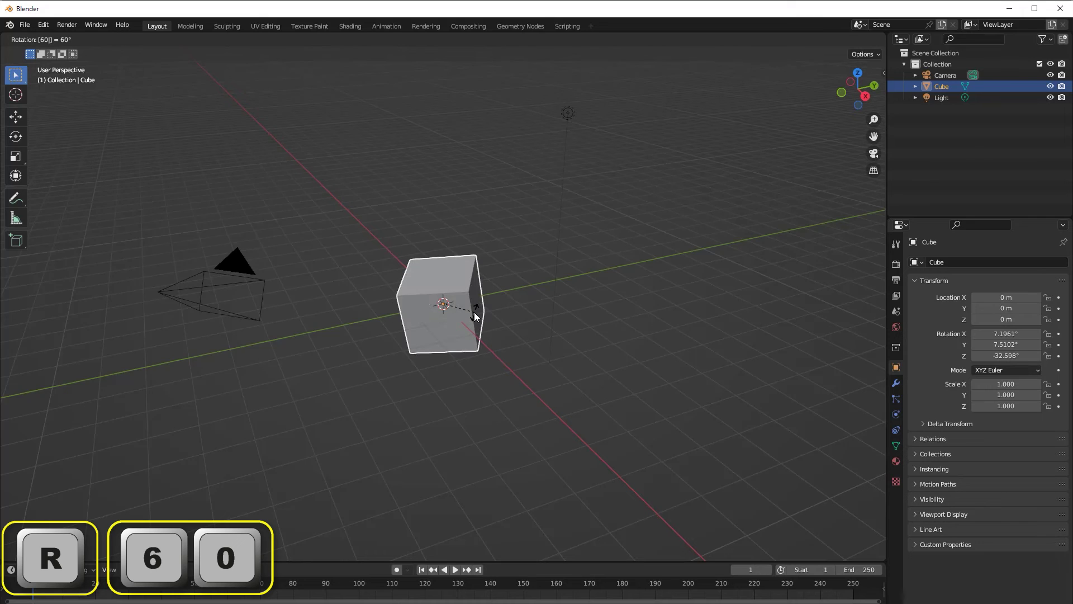
type("zz")
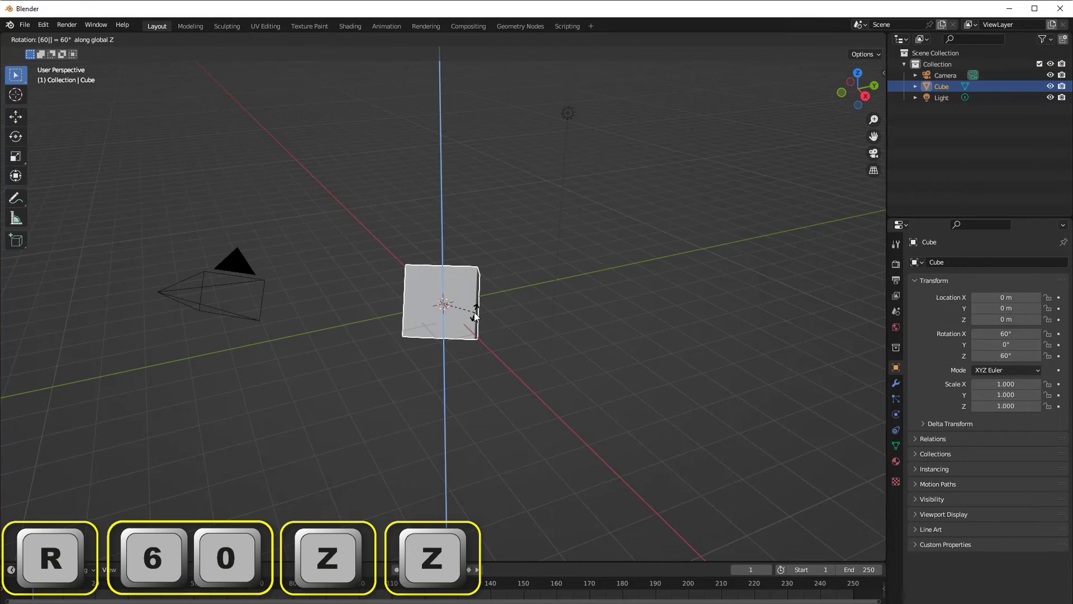
key("Return")
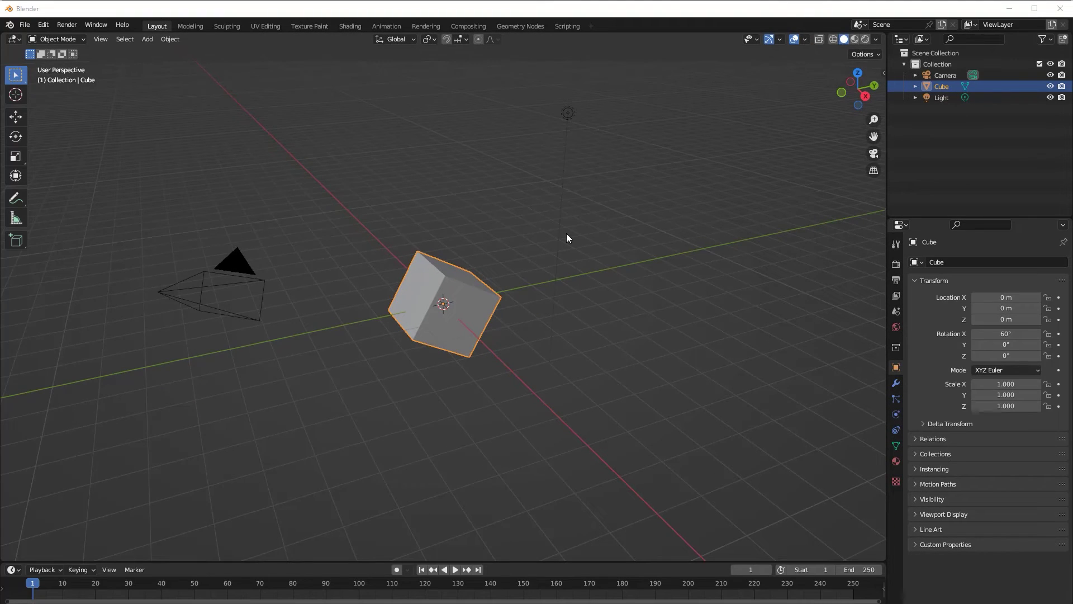
Rotate the cube exactly 60° about its local Z axis, overriding the Global orientation
key("r")
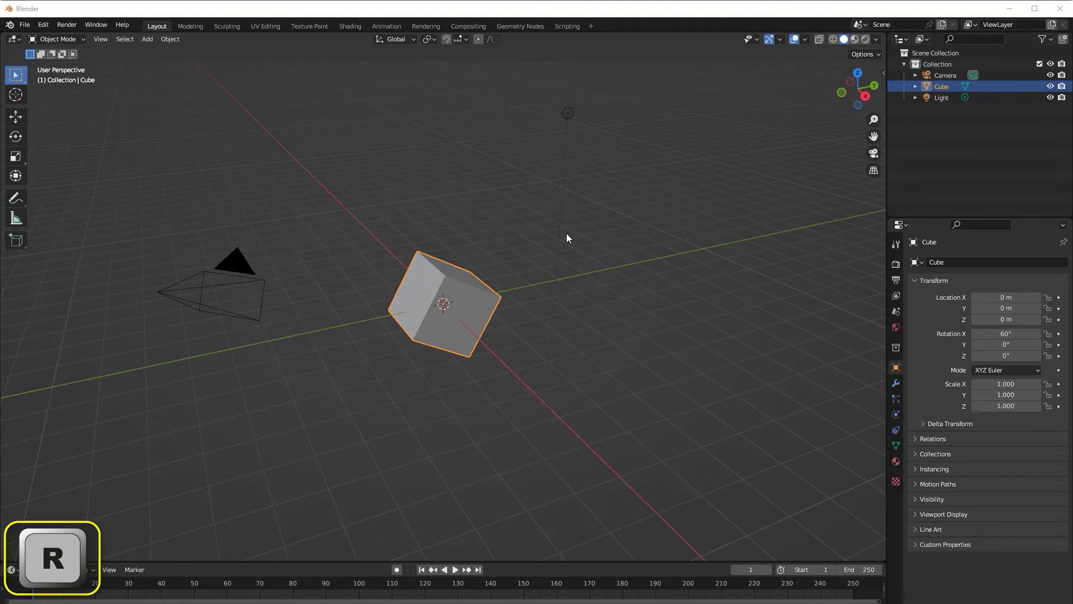
key("6")
key("0")
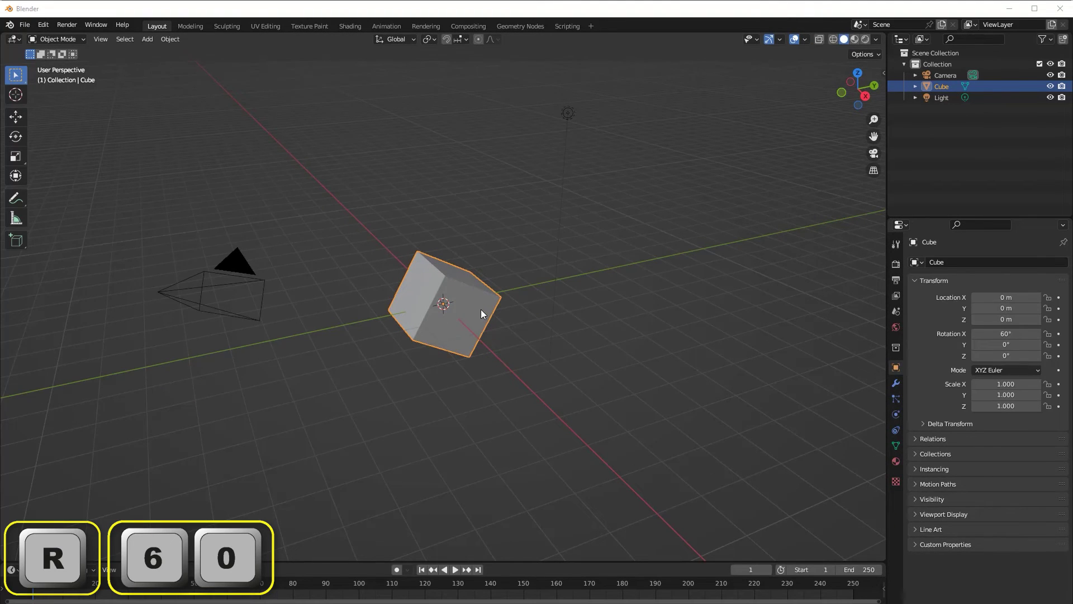
key("r")
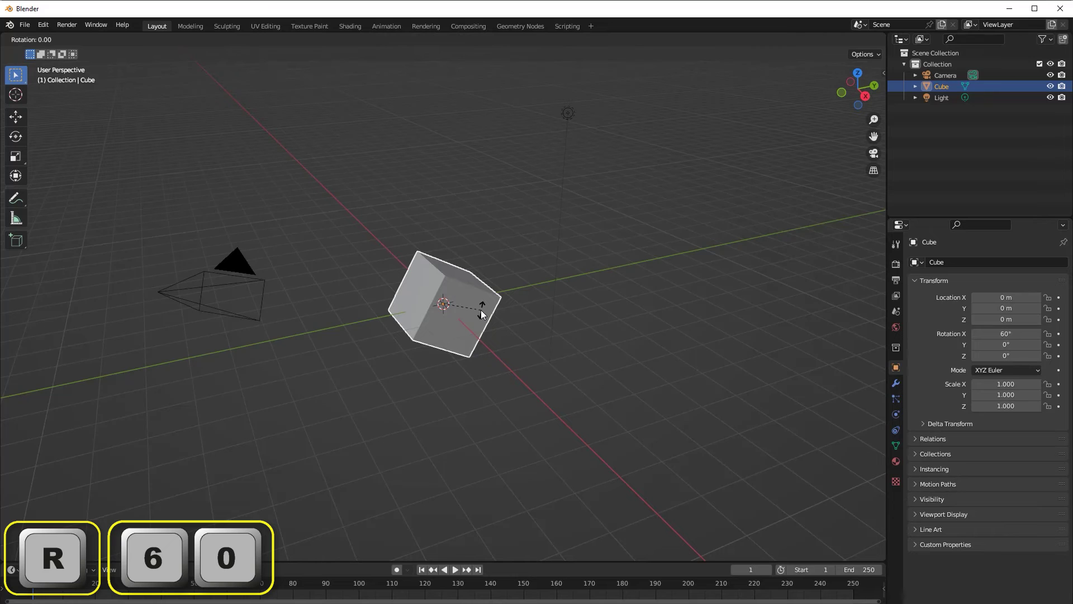
key("6")
key("0")
key("z")
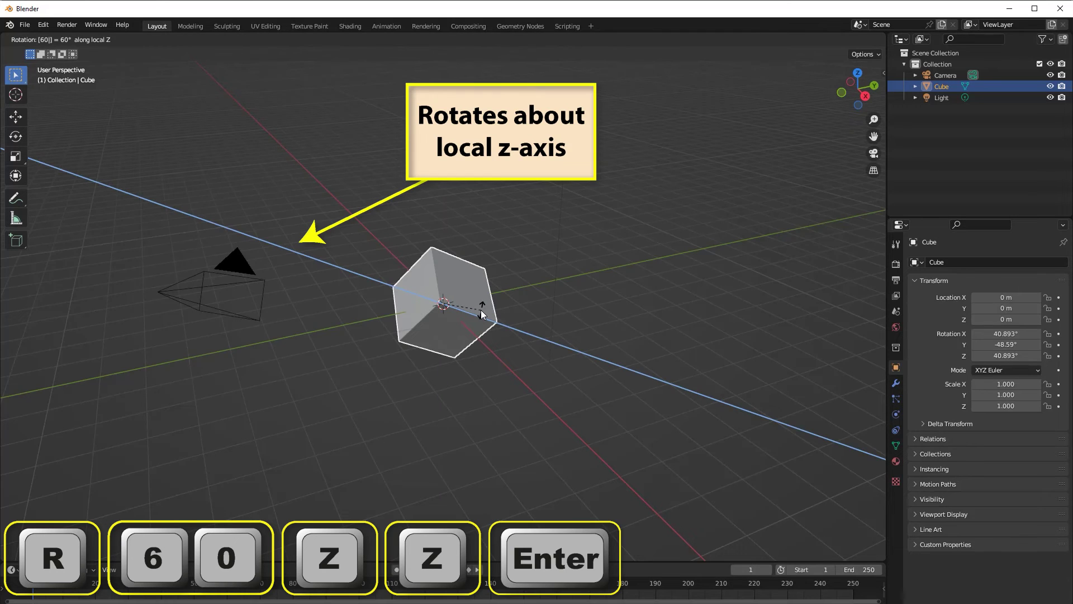
key("Return")
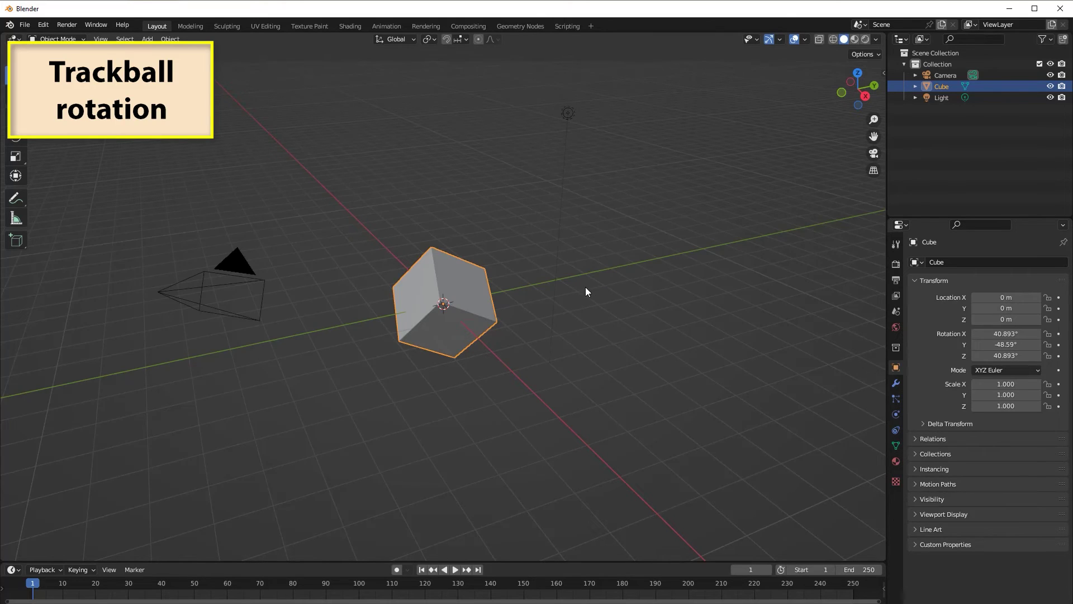
Rotate the cube freely in several directions with two successive trackball rotations
key("r")
key("r")
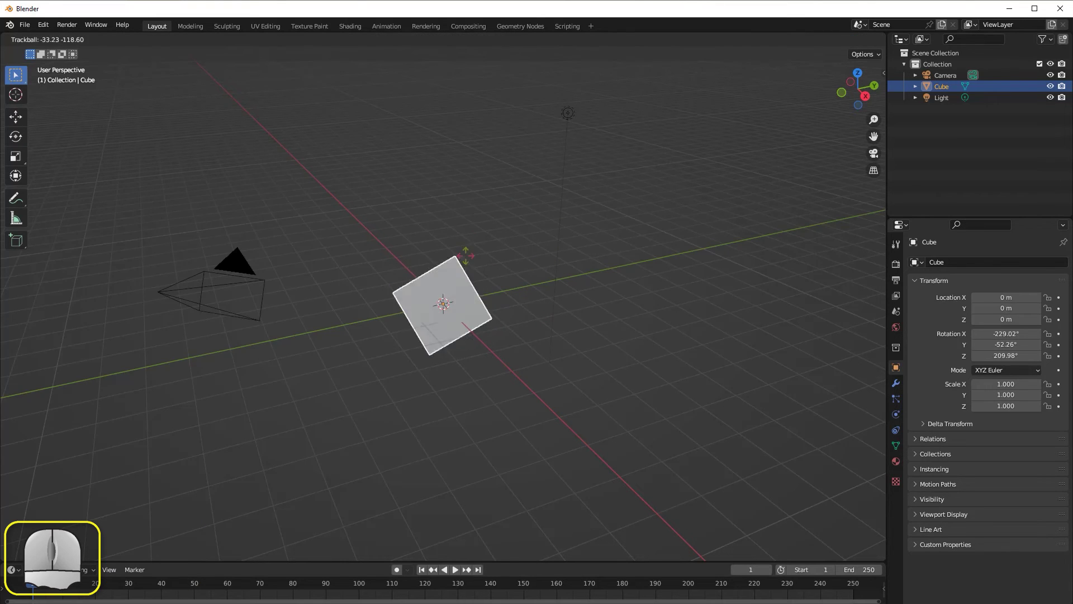
left_click(530, 246)
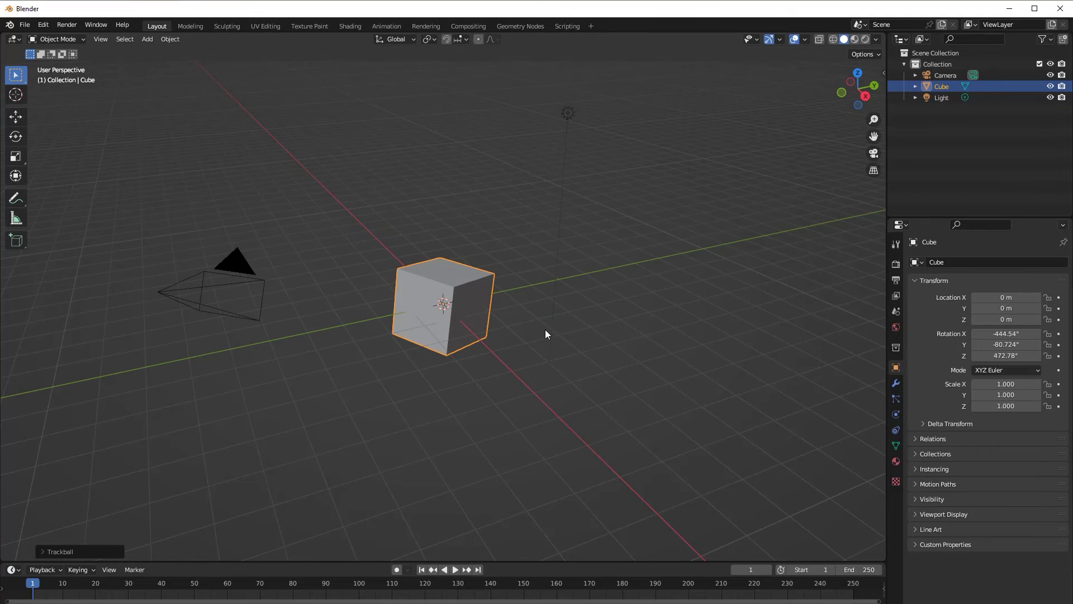
key("r")
key("r")
left_click(576, 280)
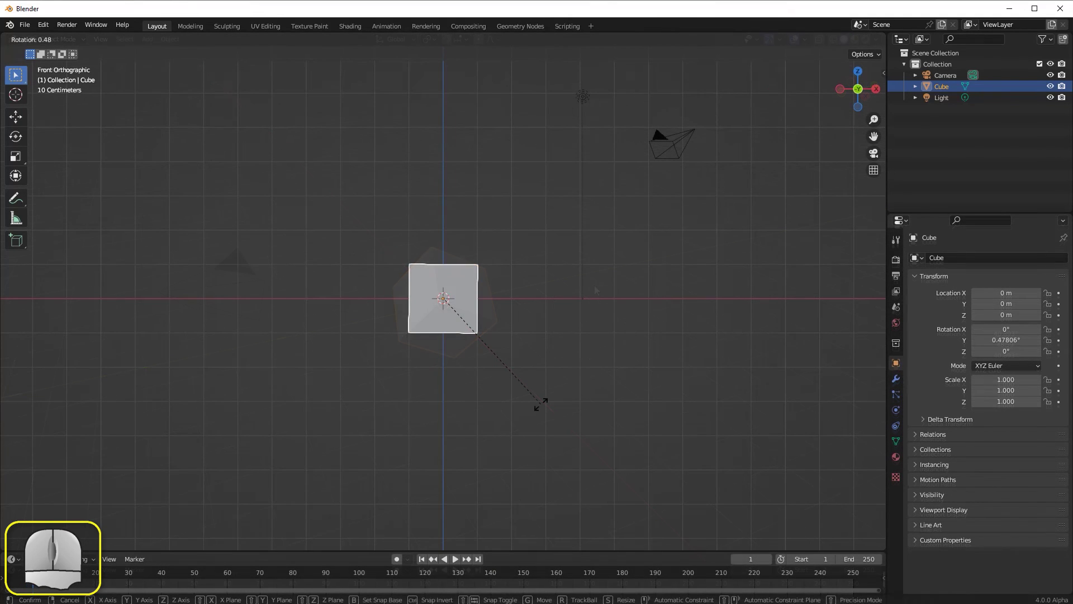
Rotate the cube freely about the global Y axis by about 128° in the front view
key("r")
key("y")
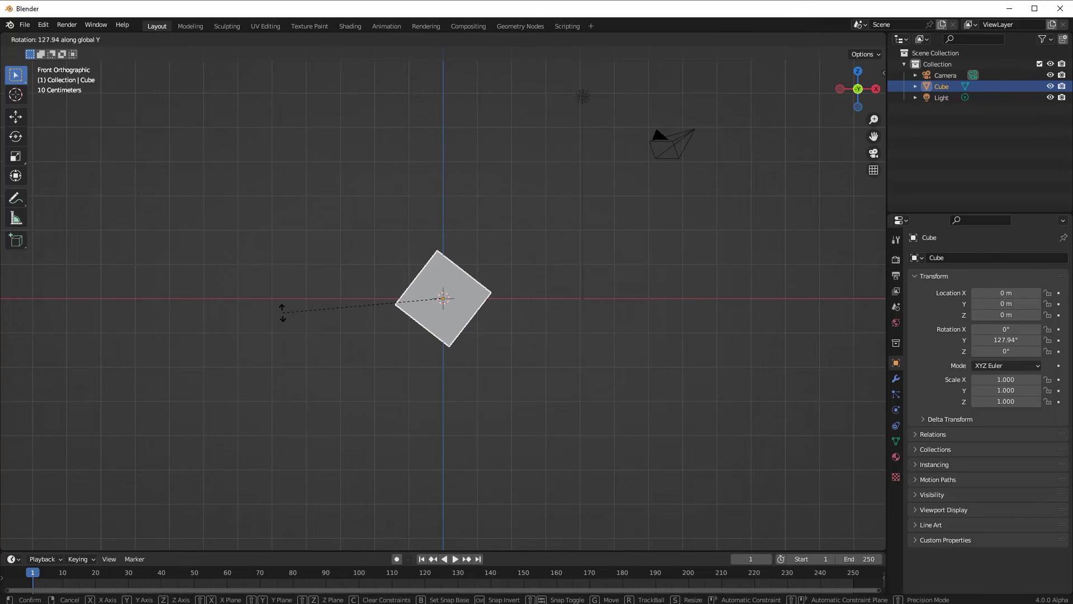
Select the cube and the cone and rotate them together freely about their median point
left_click(423, 340)
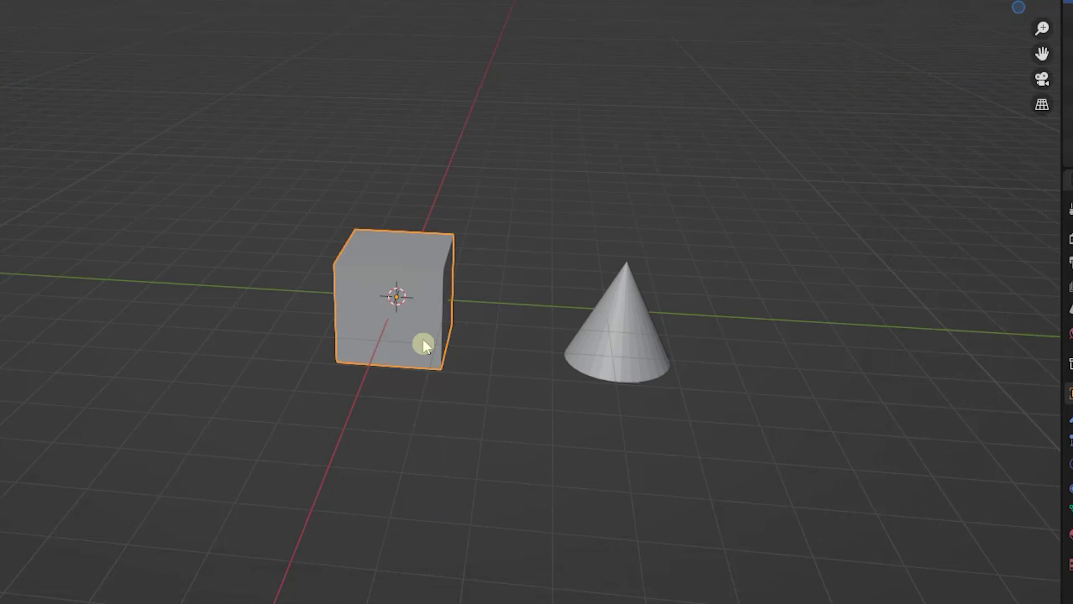
left_click(636, 353, "shift")
key("r")
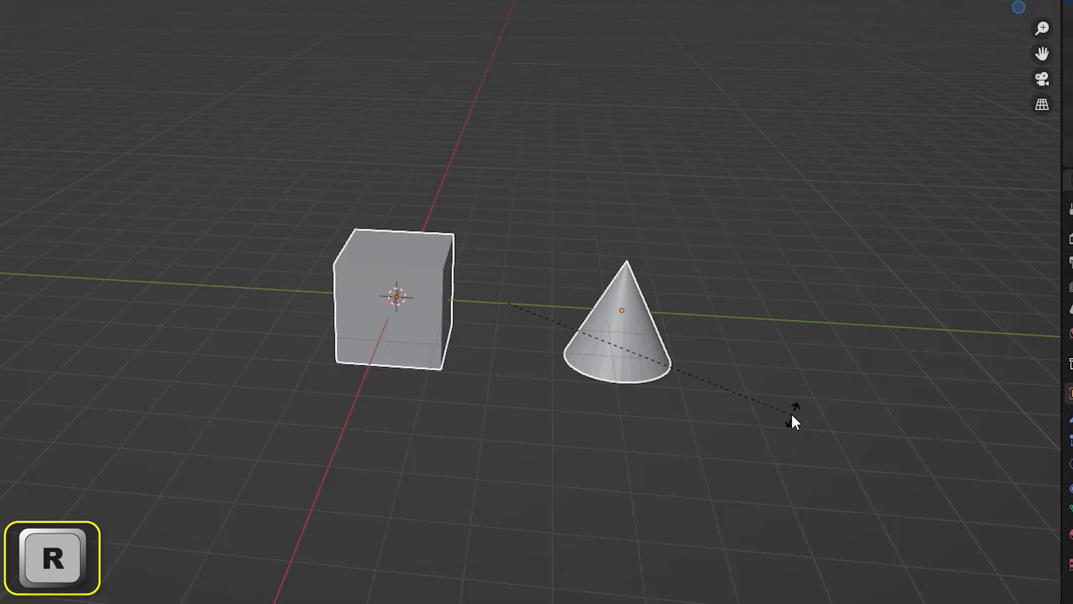
left_click(786, 283)
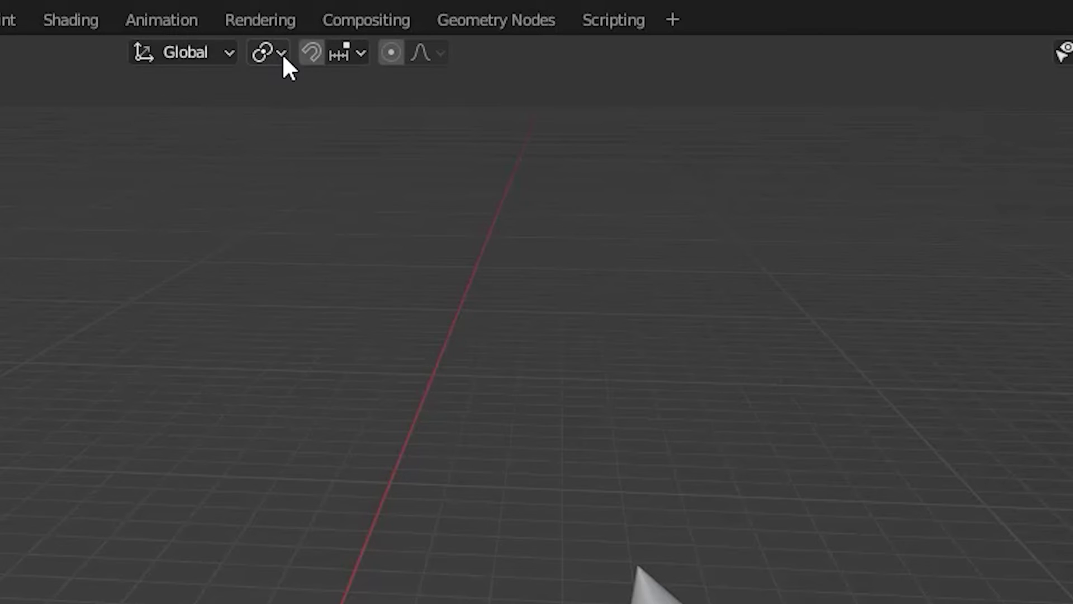
Set the transform pivot point to Bounding Box Center and rotate the cube freely on its own
left_click(283, 53)
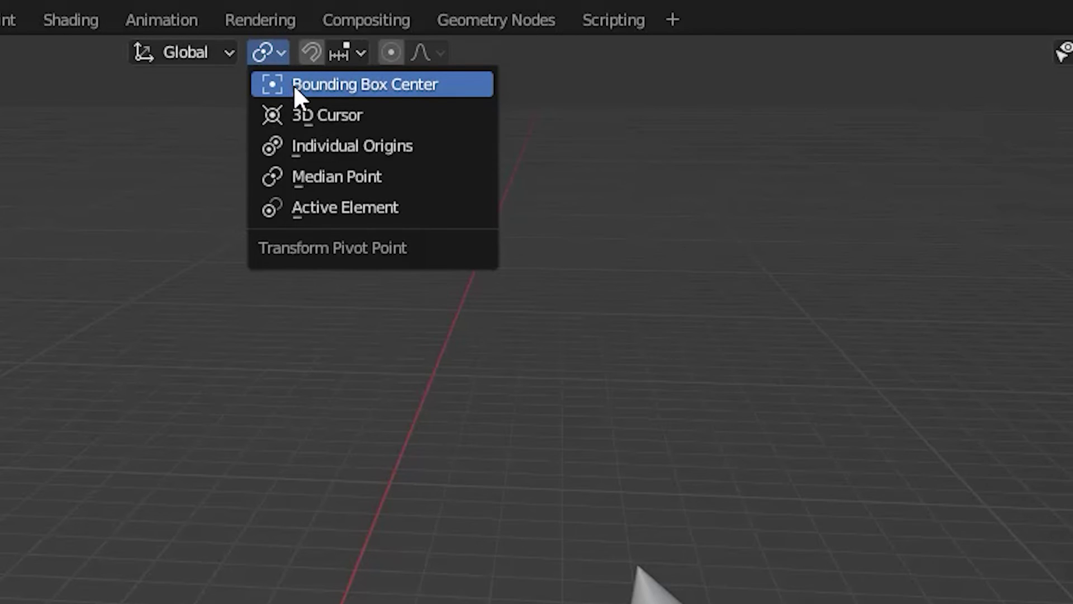
left_click(296, 85)
left_click(444, 354)
key("r")
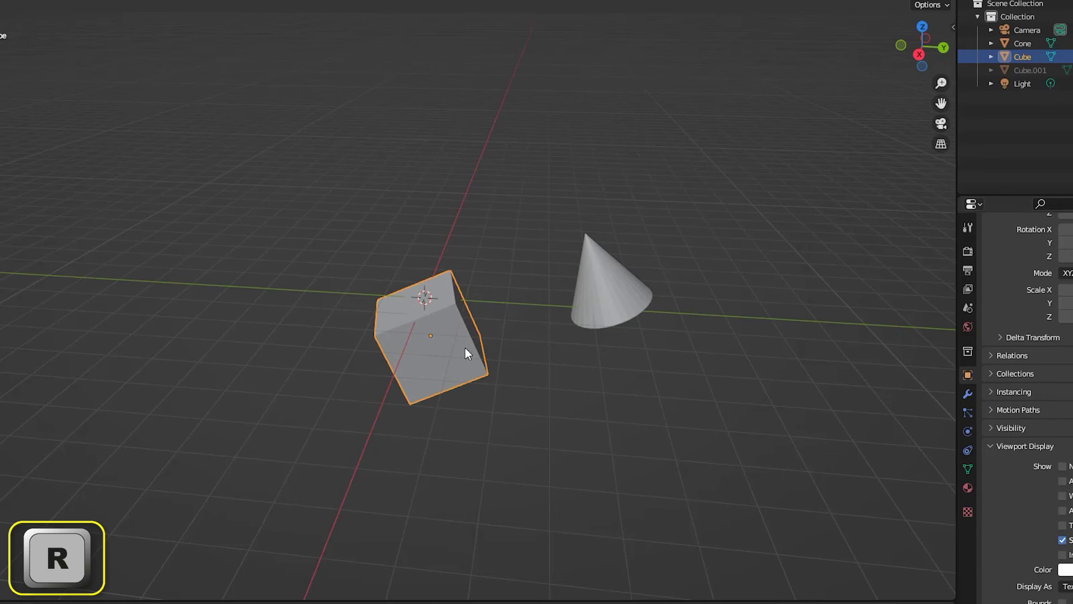
left_click(470, 328)
Rotate the cone freely, and rotate the cube and cone together about the midpoint of their shared bounding box
left_click(611, 287)
key("r")
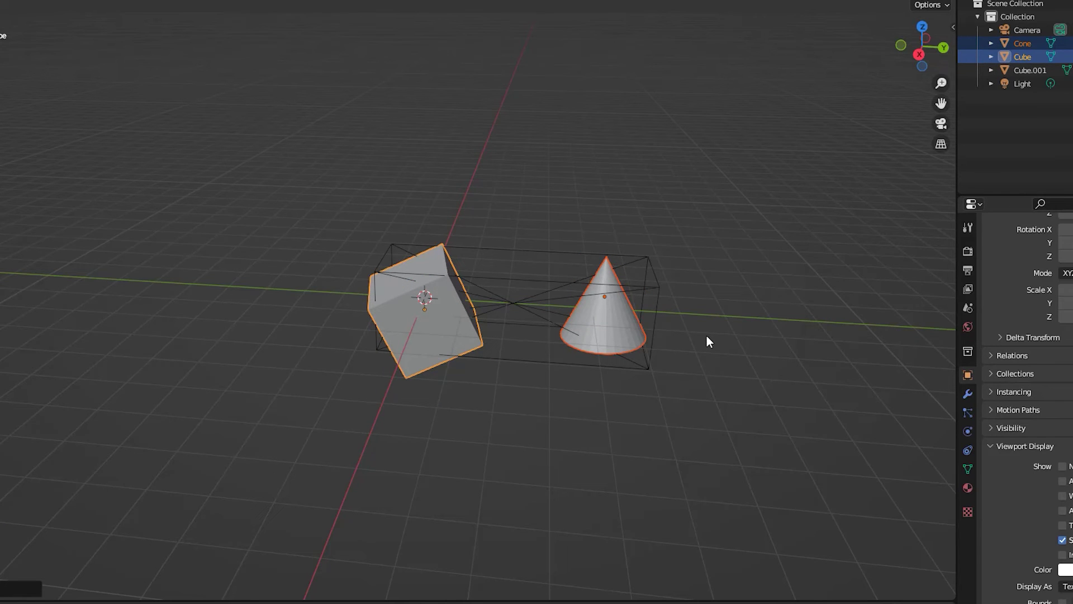
key("r")
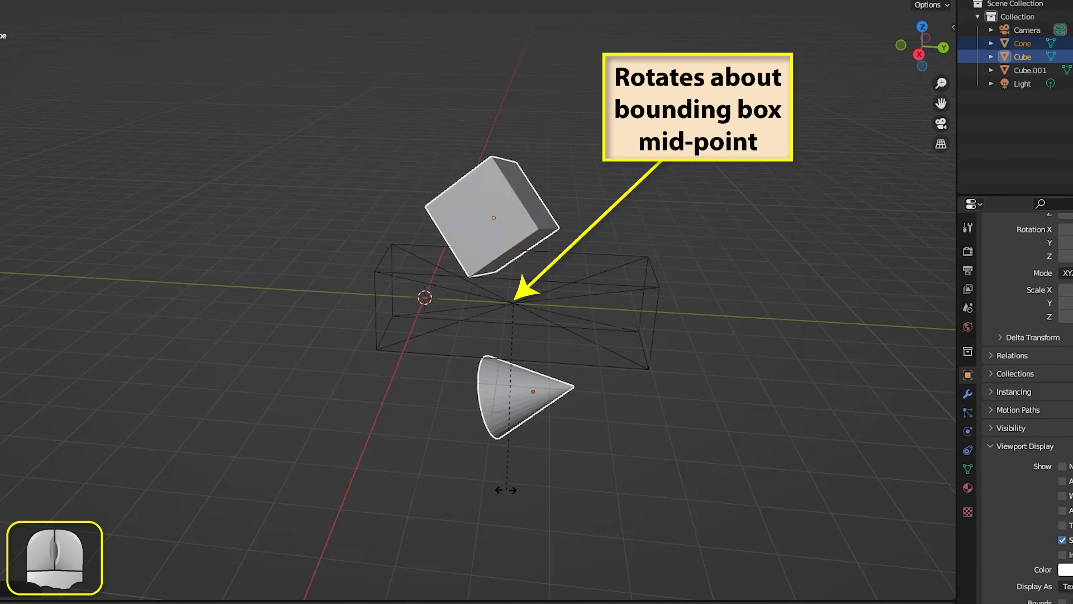
left_click(669, 434)
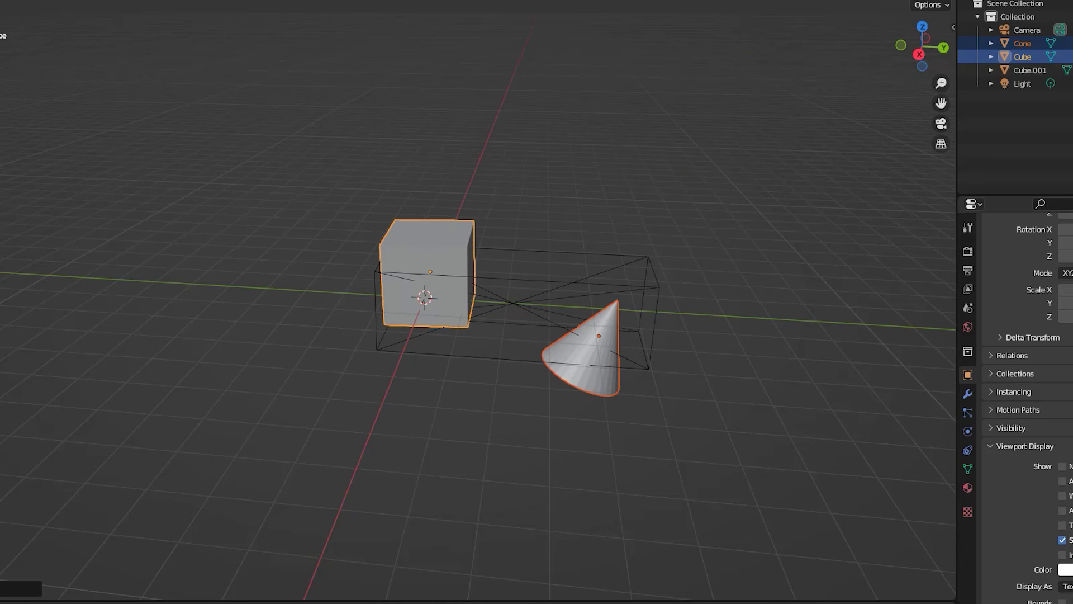
key("ctrl+z")
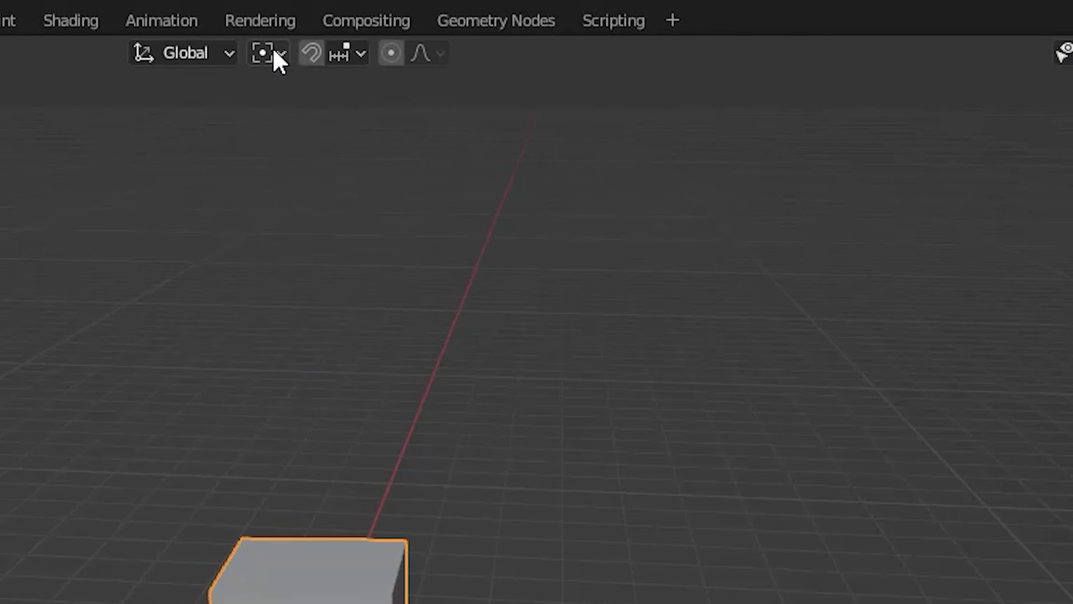
Set the transform pivot point to 3D Cursor
left_click(272, 52)
left_click(307, 117)
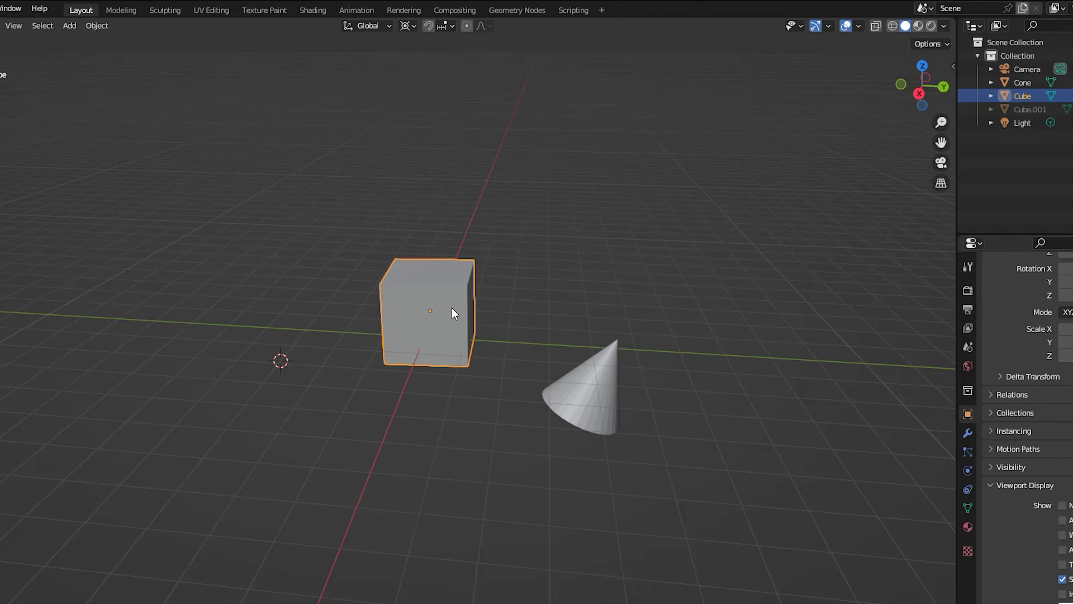
Rotate the cube freely around the 3D cursor
key("r")
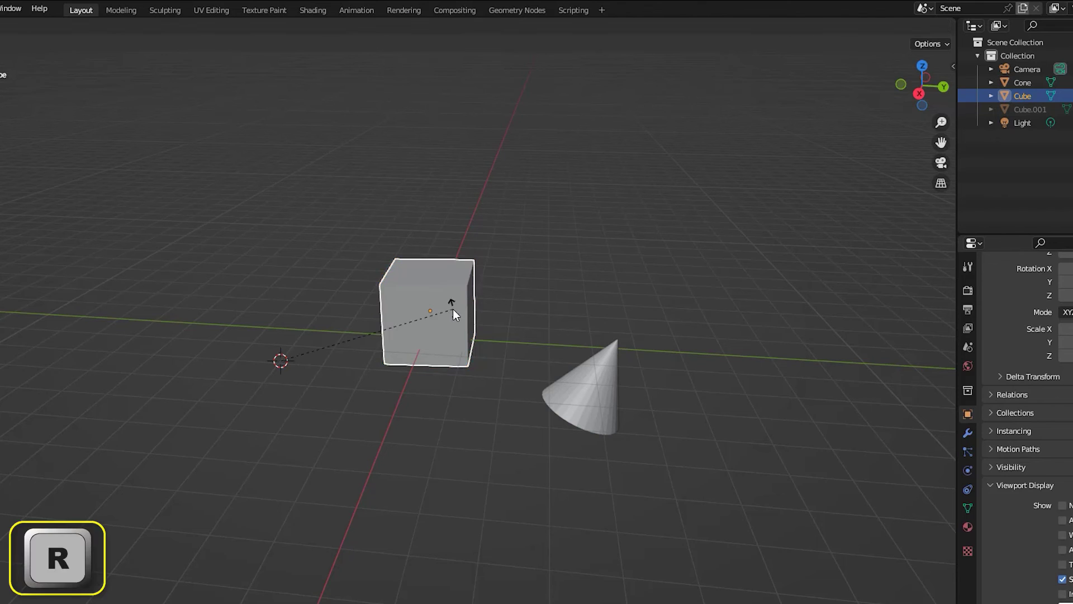
left_click(170, 218)
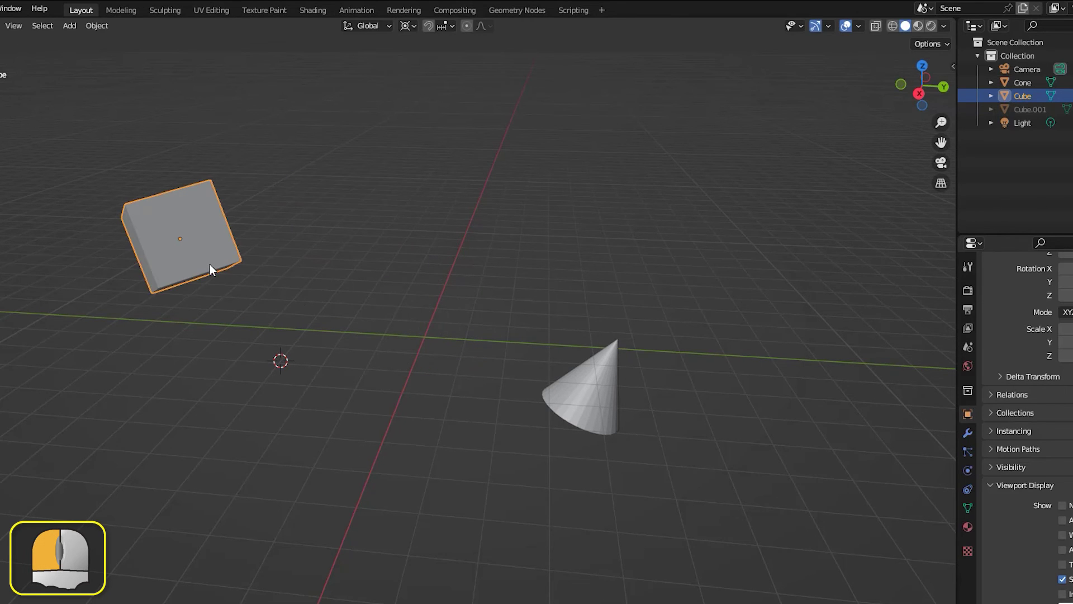
Set the transform pivot point to Individual Origins and rotate the cube and cone together freely, each about its own origin
left_click(415, 26)
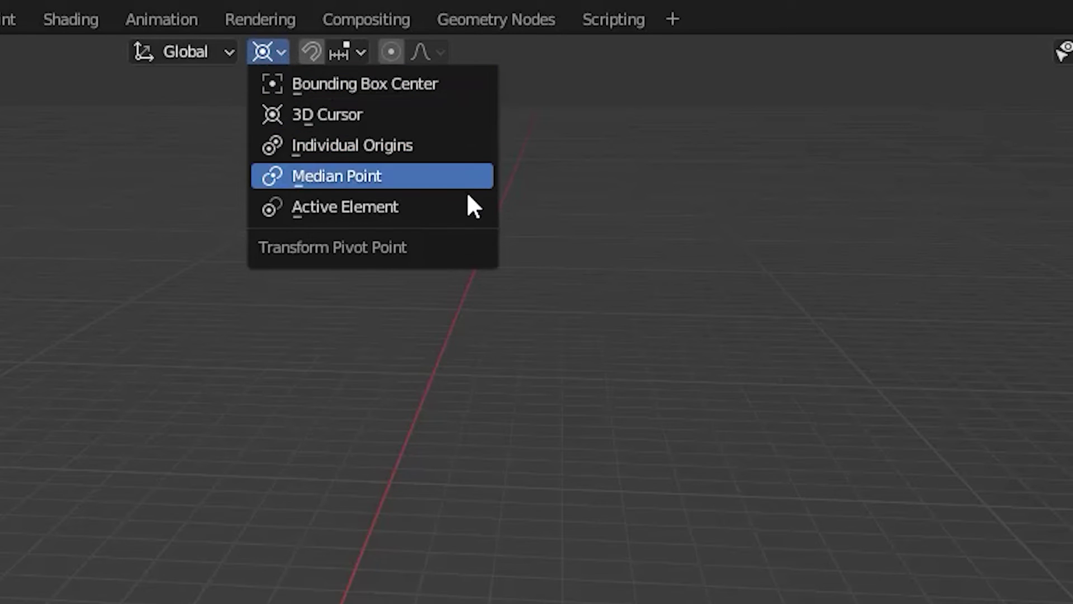
left_click(464, 145)
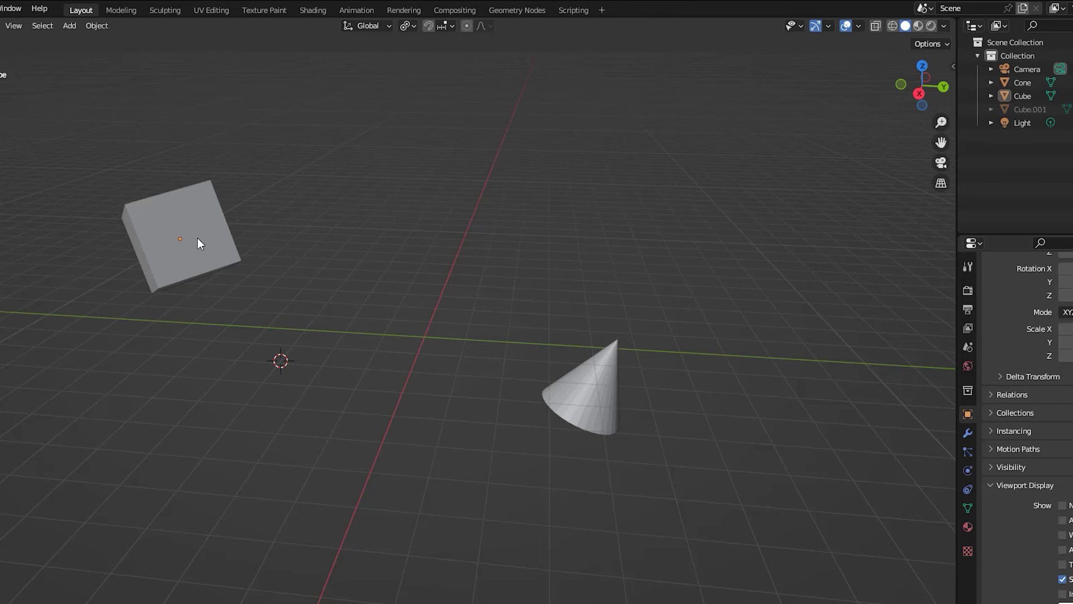
left_click(199, 242)
left_click(604, 391, "shift")
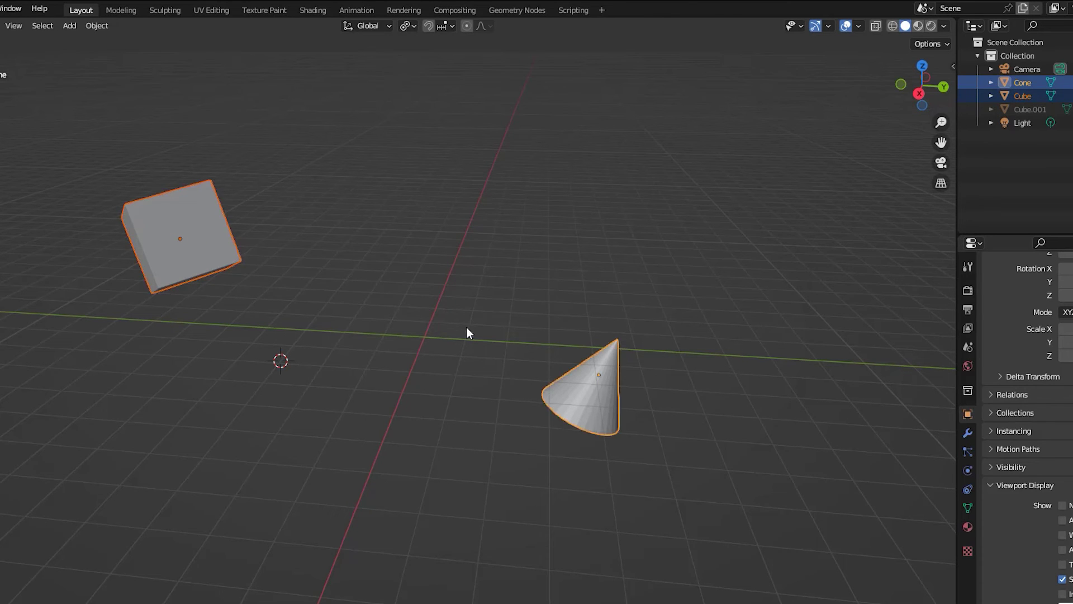
key("r")
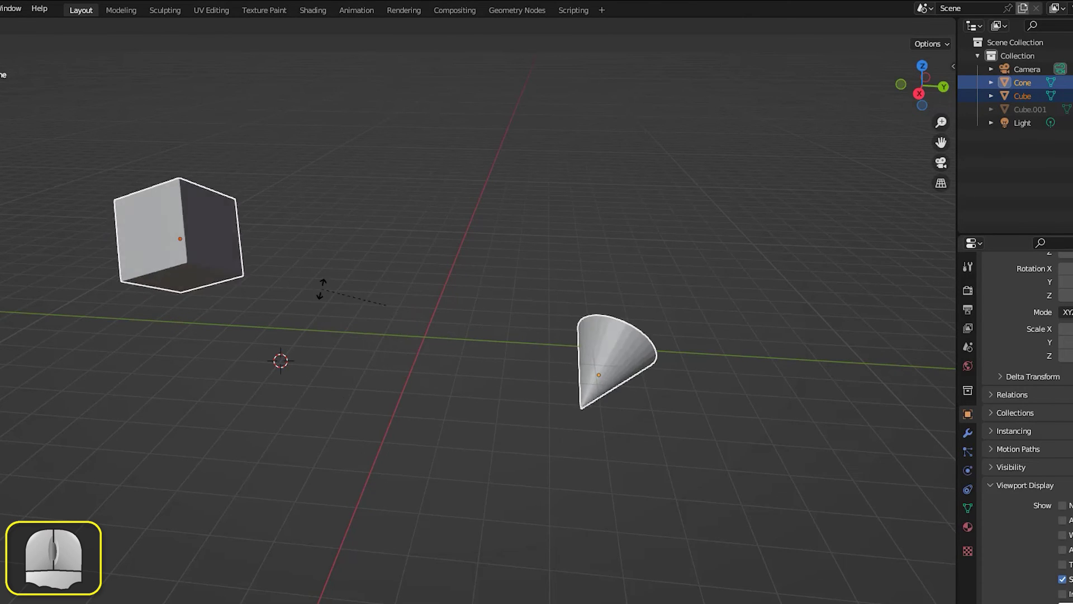
left_click(352, 271)
Set the transform pivot point to Median Point and rotate the selected cube and cone slightly about their shared median
left_click(407, 25)
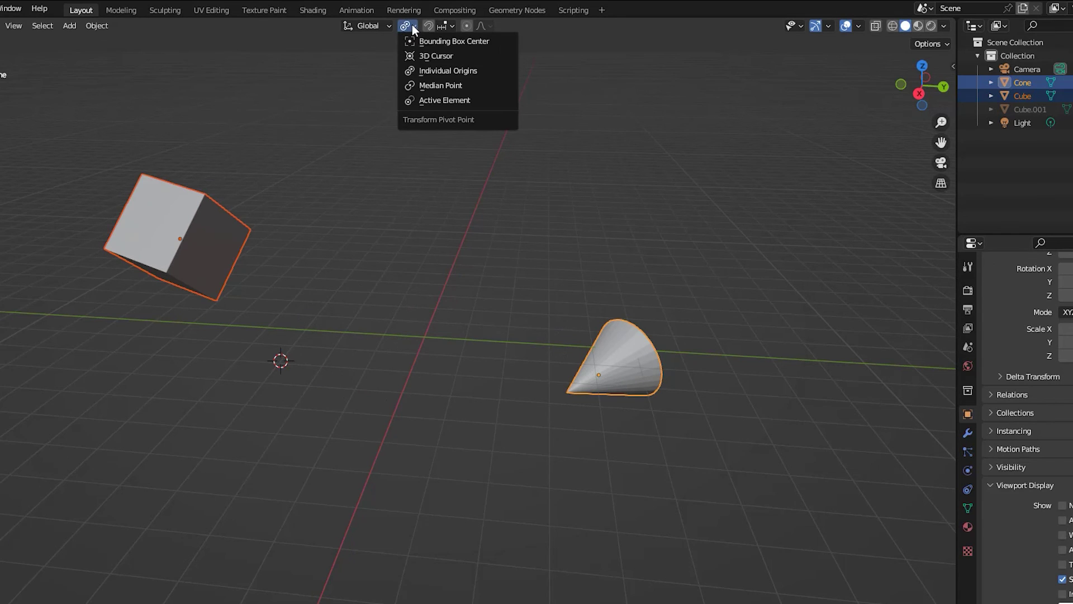
left_click(438, 84)
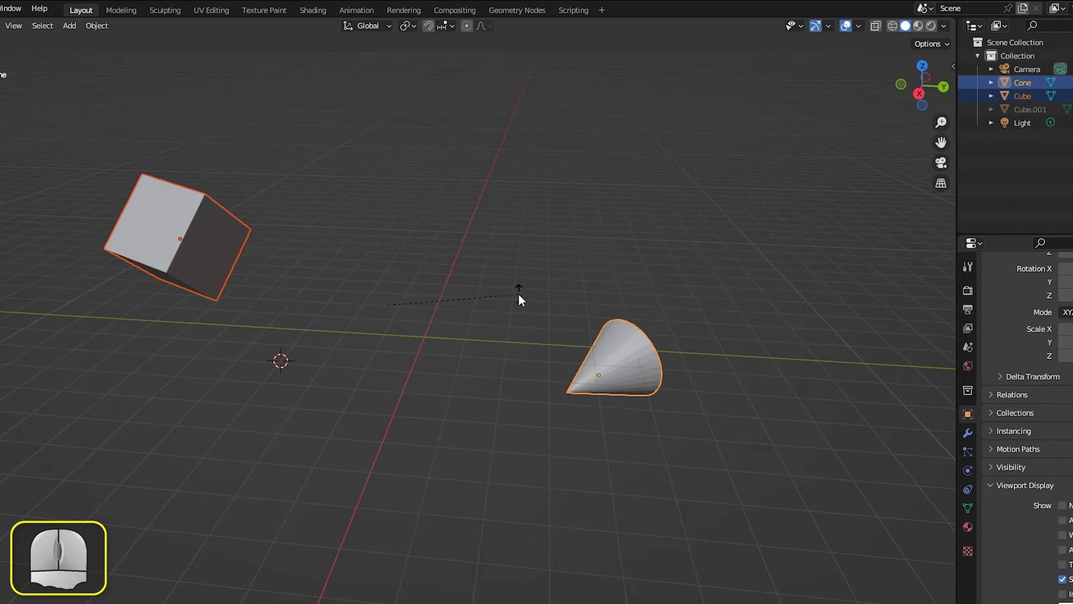
key("r")
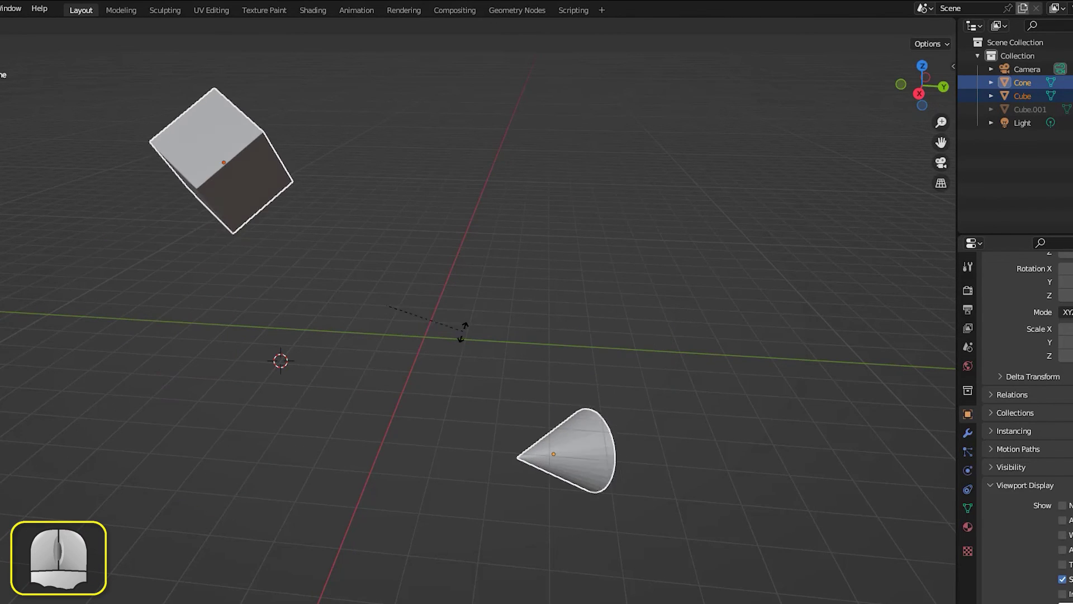
left_click(481, 303)
Set the transform pivot point to Active Element and rotate the cube and cone freely about the active cone
left_click(408, 26)
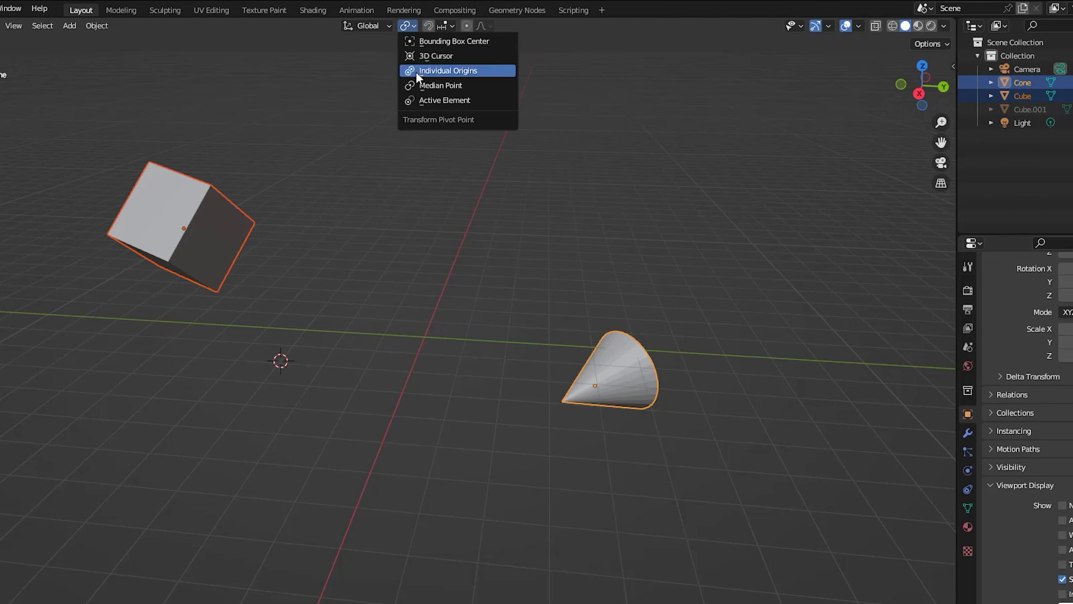
left_click(421, 97)
key("r")
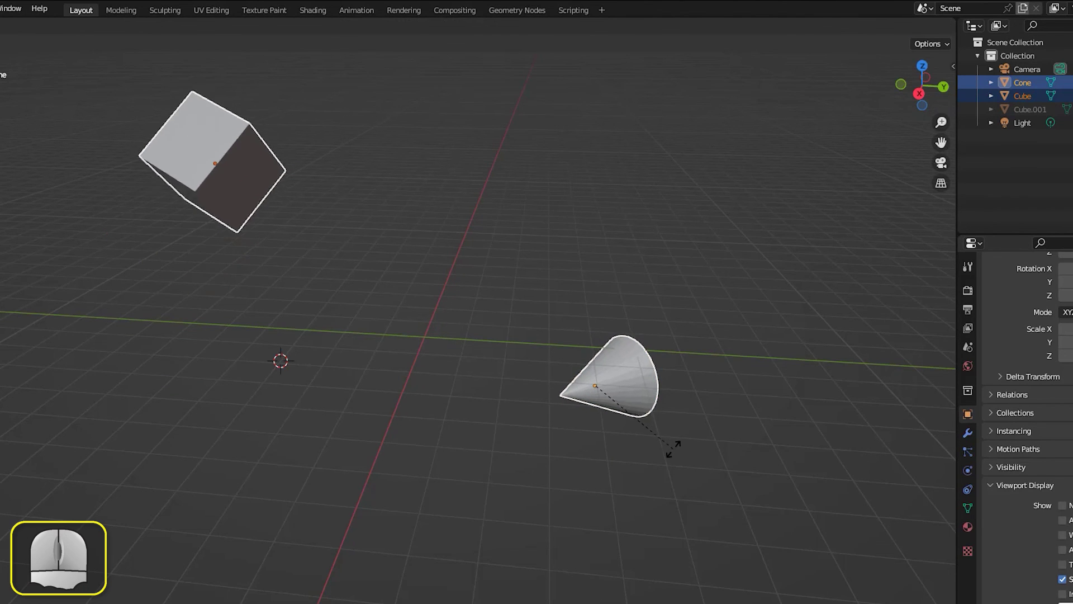
left_click(721, 352)
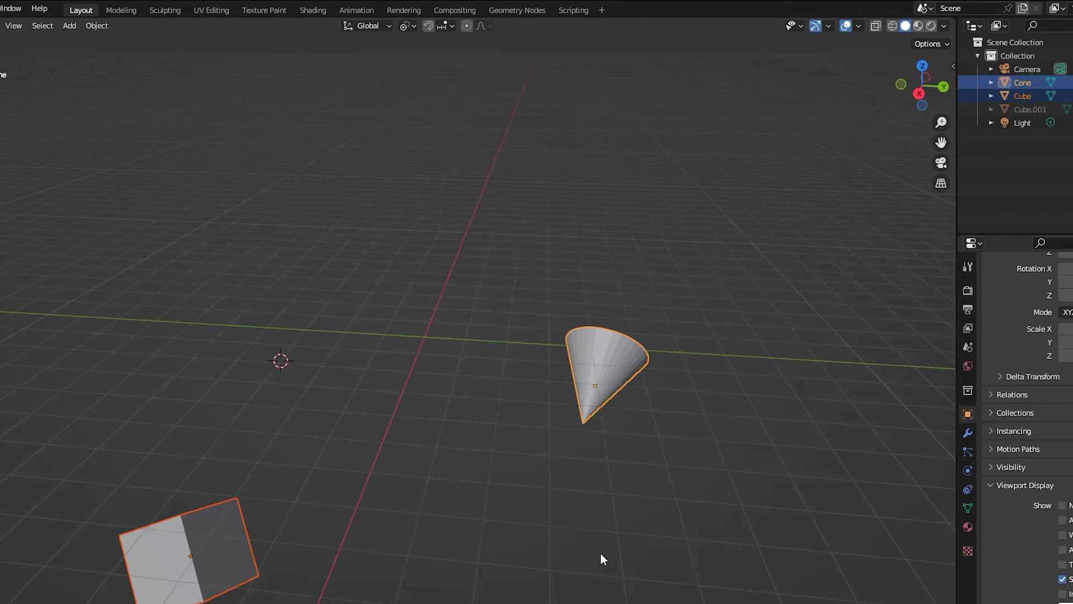
Undo the last rotation and clear the rotation of both the cube and the cone
key("ctrl+z")
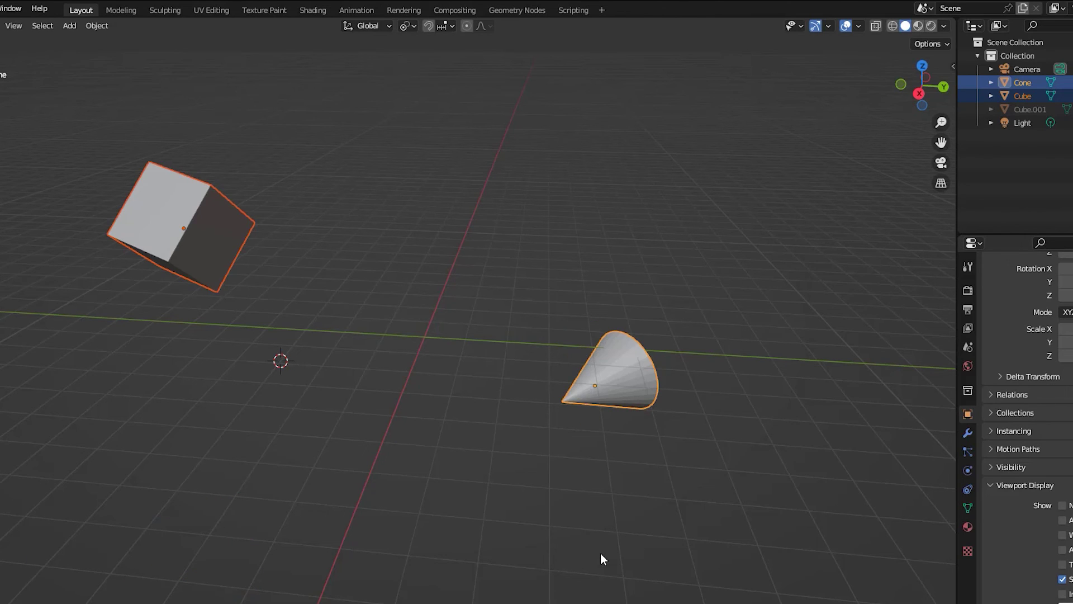
key("alt+r")
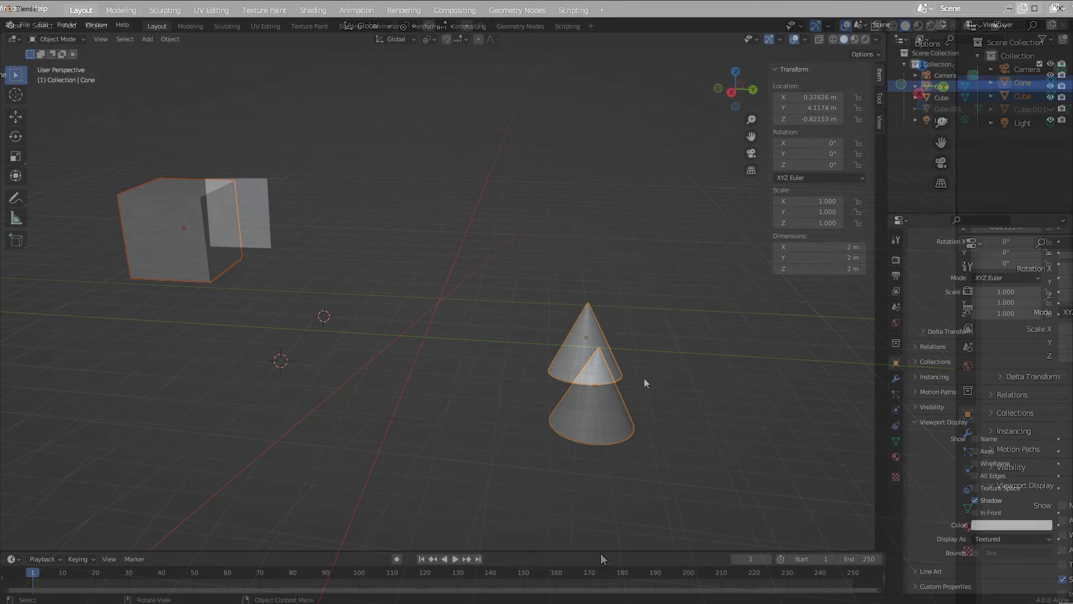
Tilt the upright cone freely to about 38° X, 6° Y and 10° Z, and apply its rotation
key("r")
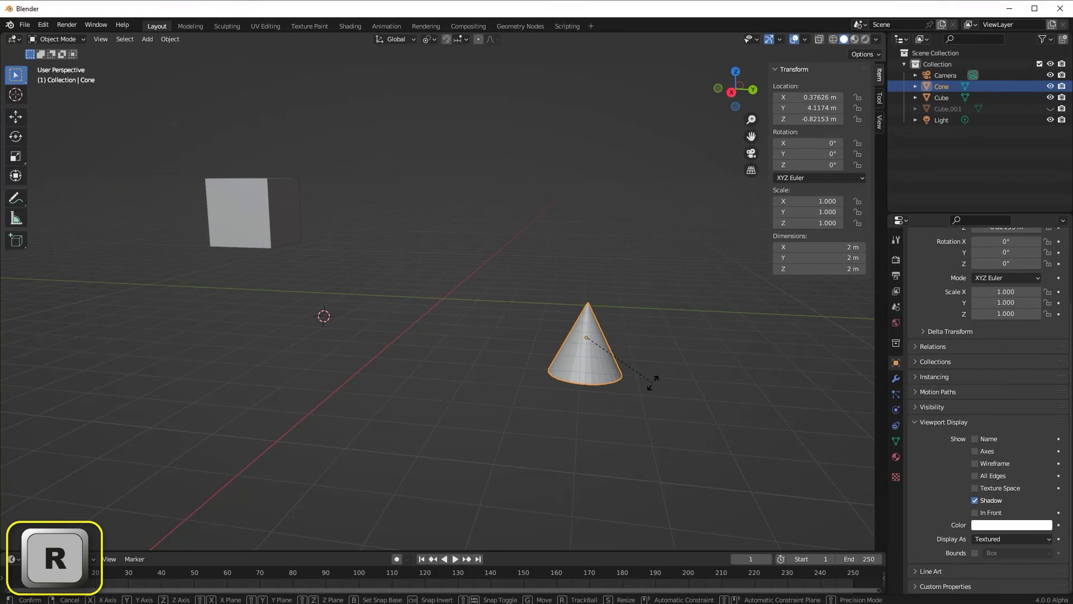
left_click(682, 329)
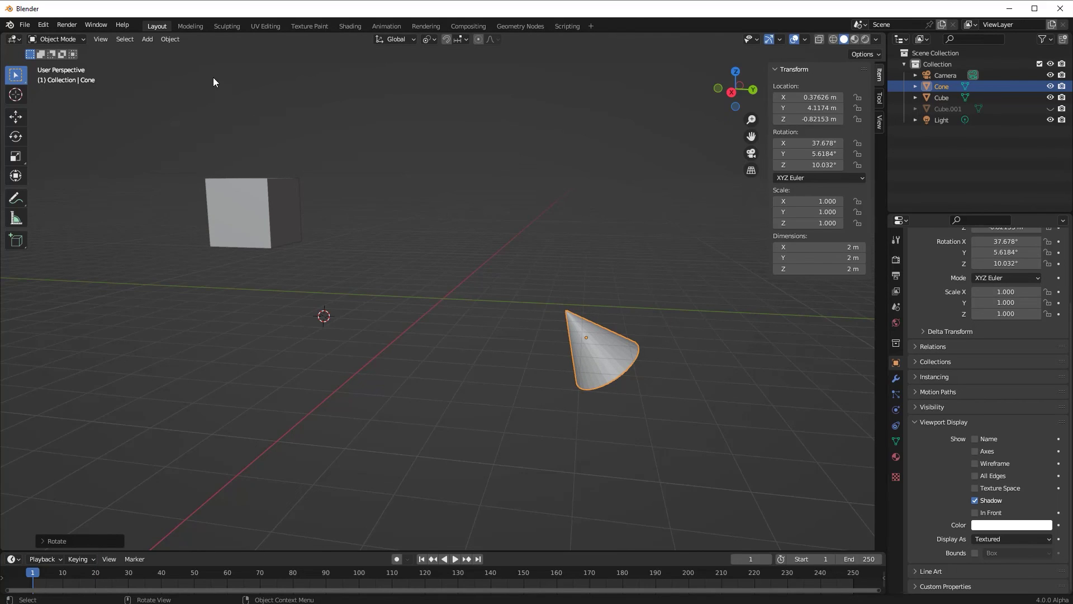
left_click(170, 39)
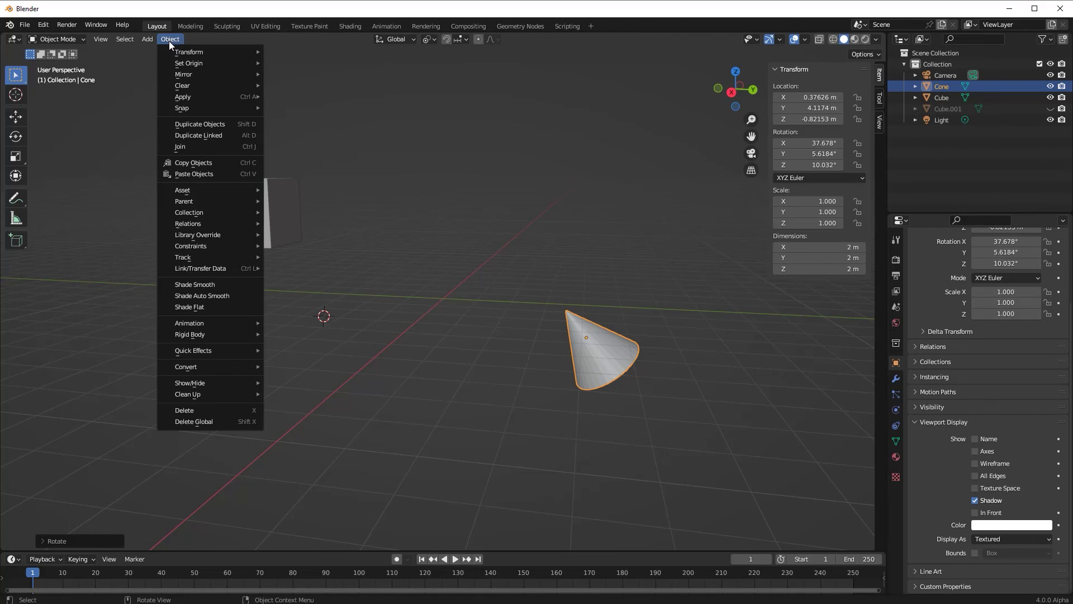
mouse_move(182, 97)
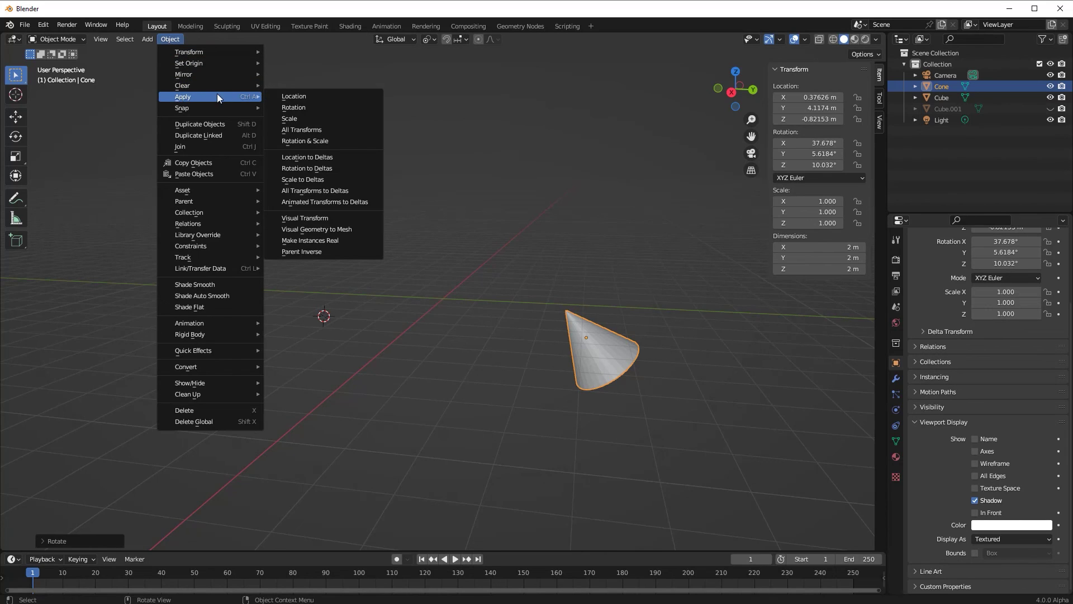
left_click(297, 108)
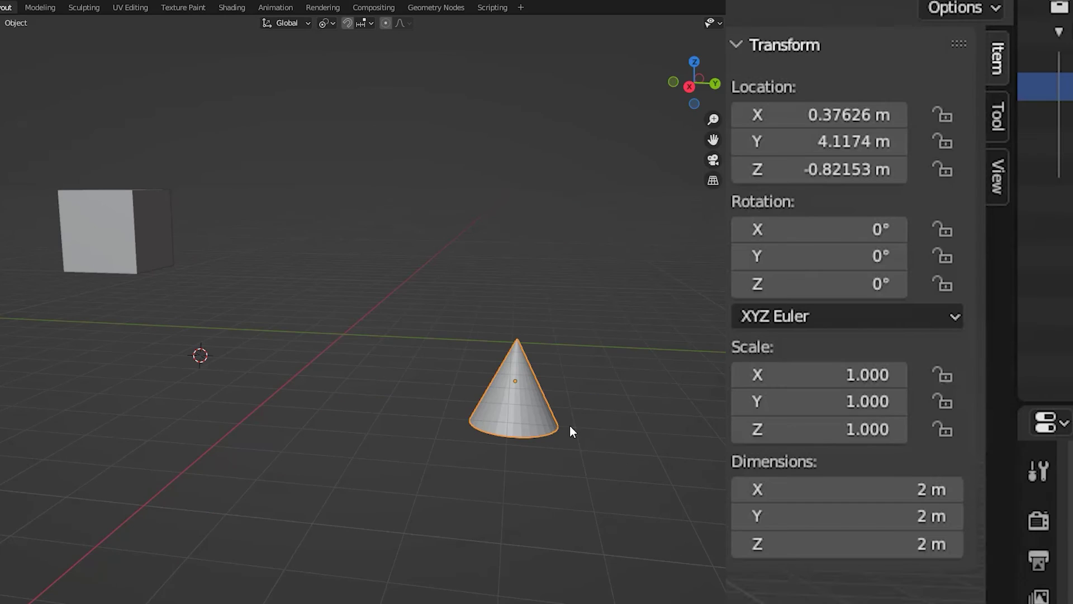
Rotate the cone freely once more to about 38° X, 6° Y and 10° Z, and apply only the rotation
key("r")
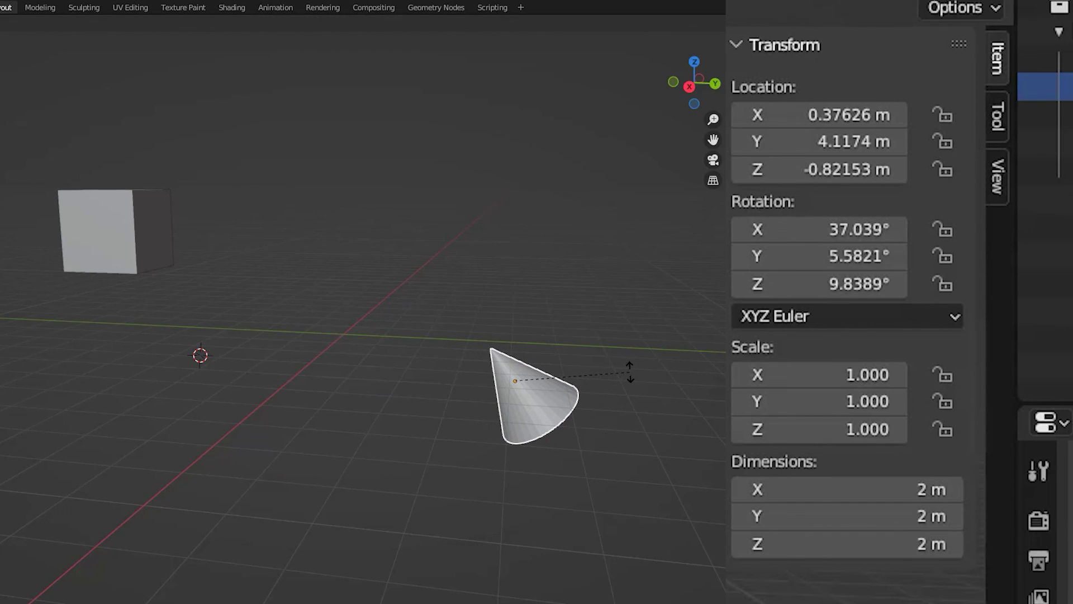
left_click(630, 373)
left_click(15, 24)
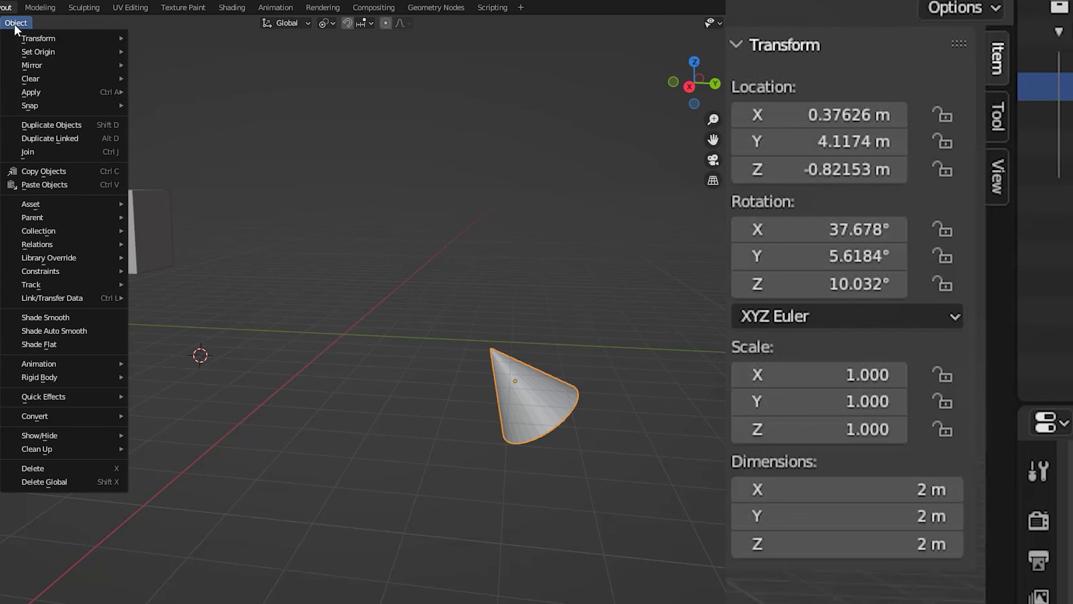
mouse_move(31, 90)
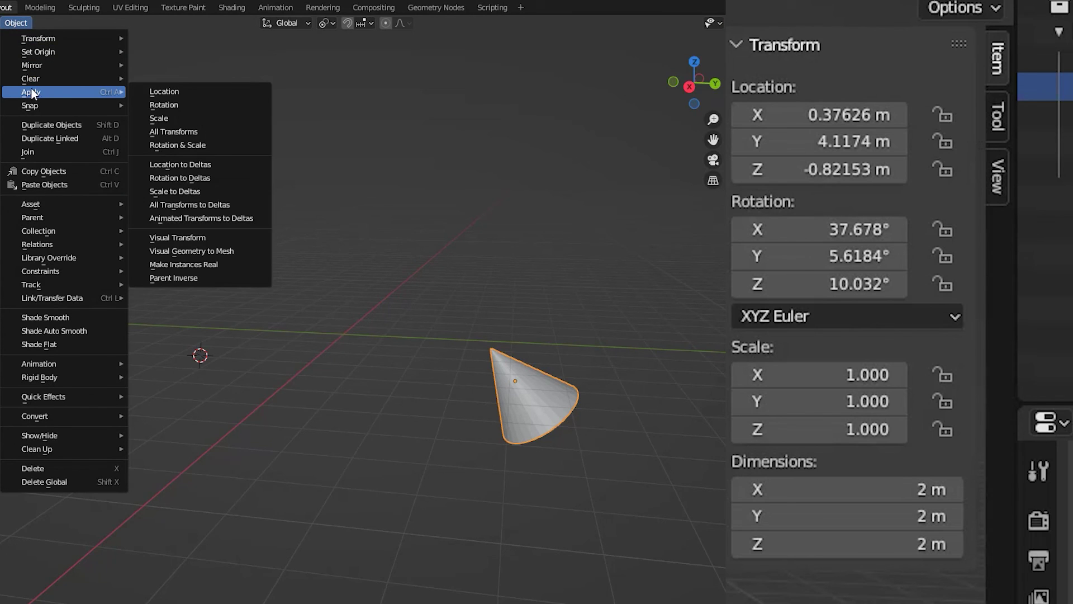
left_click(169, 104)
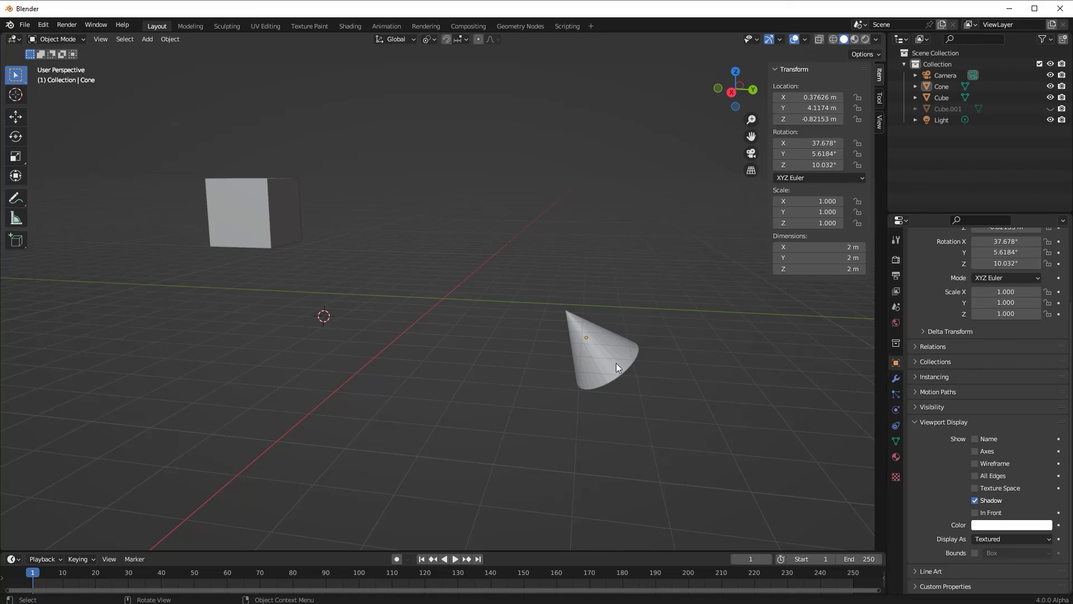
Select the tilted cone, set the transform orientation to Local, and activate the Rotate tool to show its gizmo
left_click(613, 361)
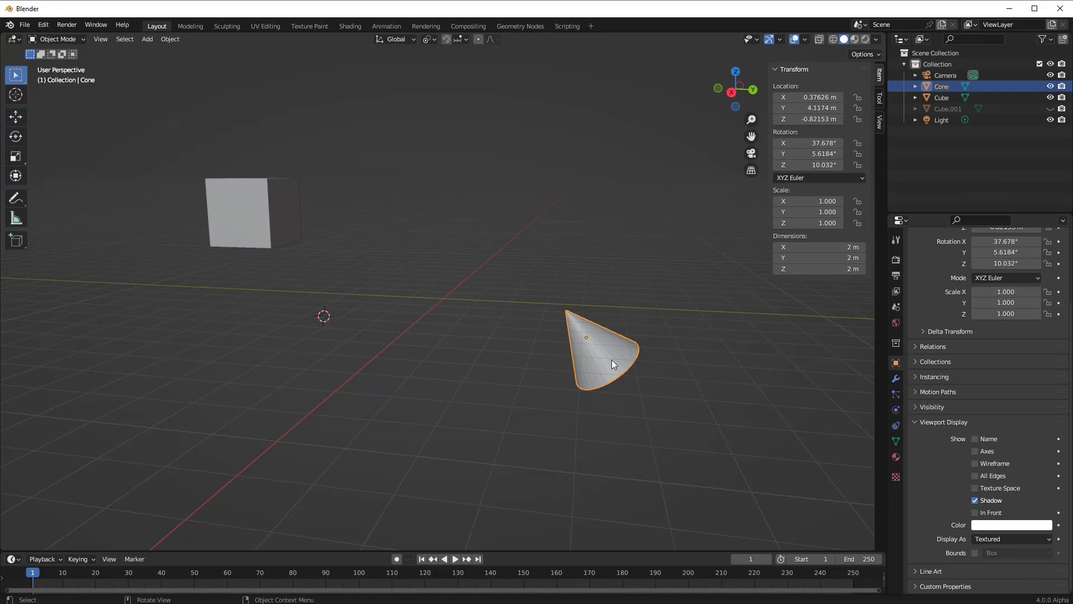
left_click(414, 38)
left_click(382, 86)
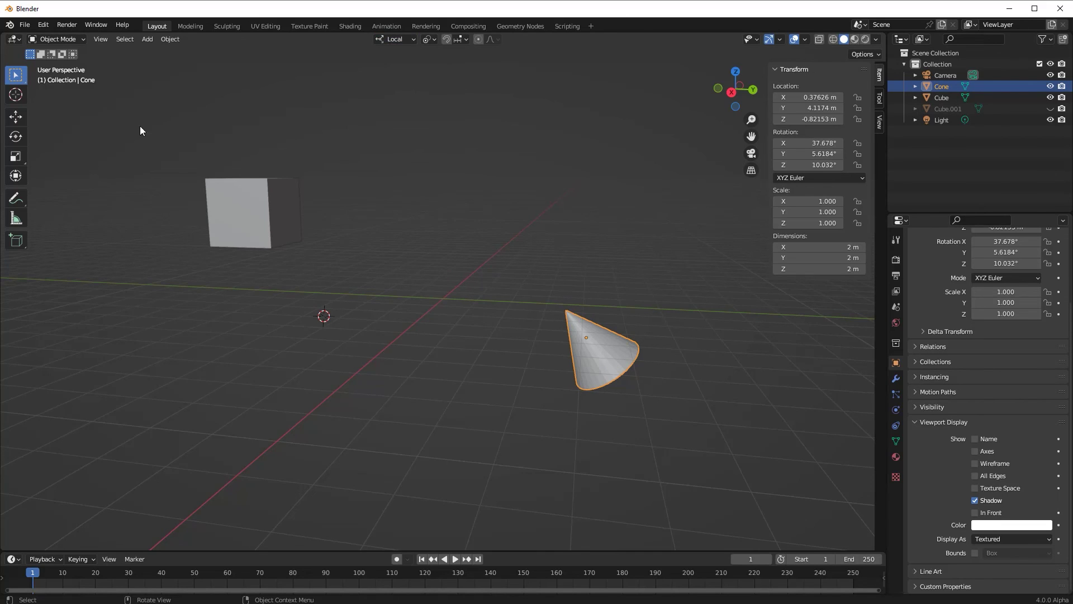
left_click(15, 135)
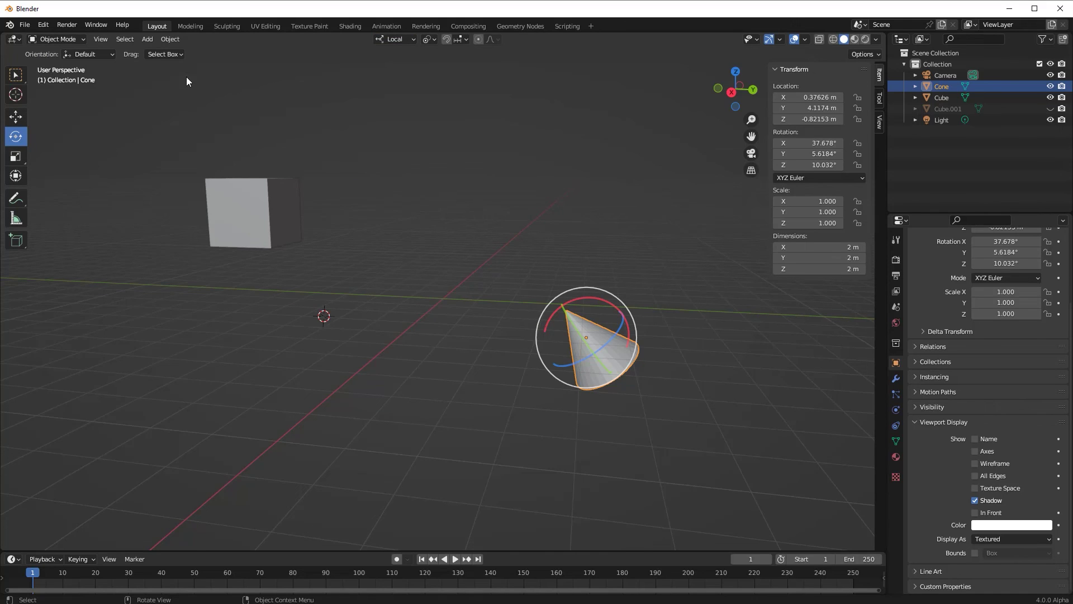
Apply the rotation of the selected cone with its local rotation gizmo displayed
left_click(168, 39)
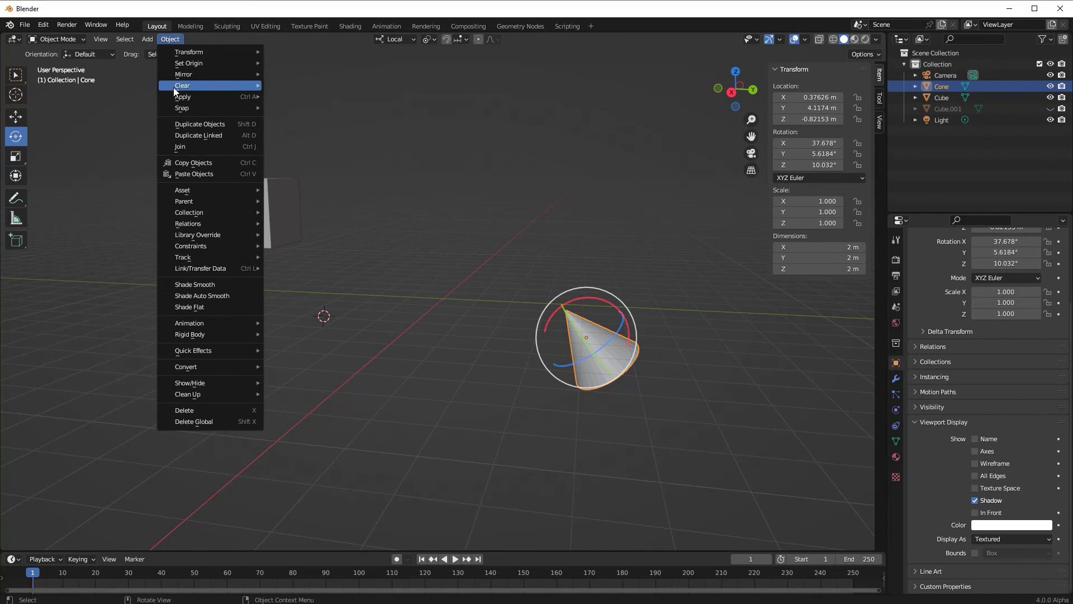
mouse_move(206, 95)
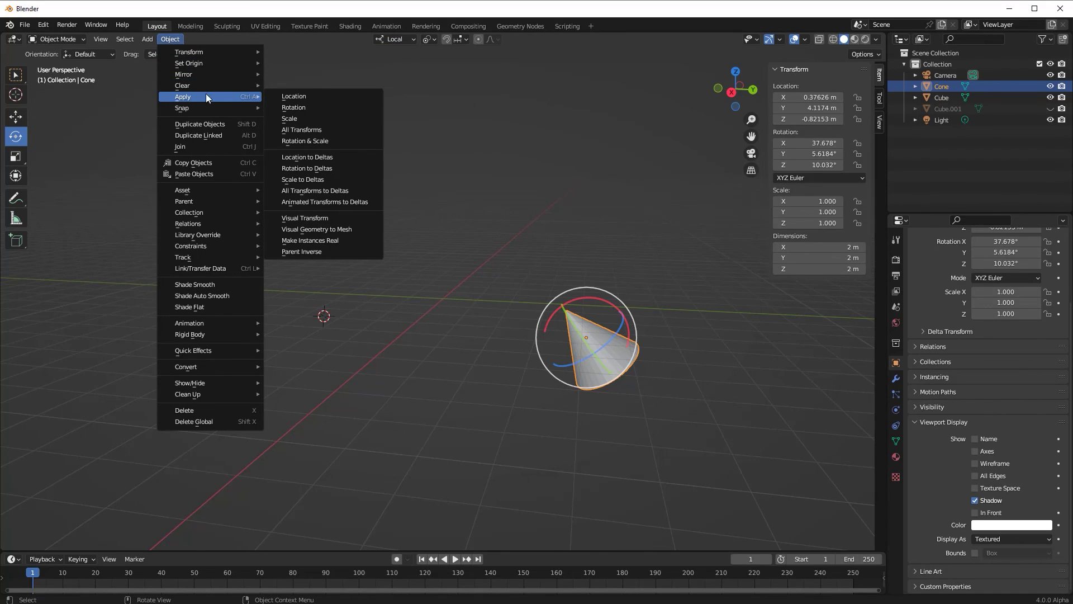
left_click(290, 107)
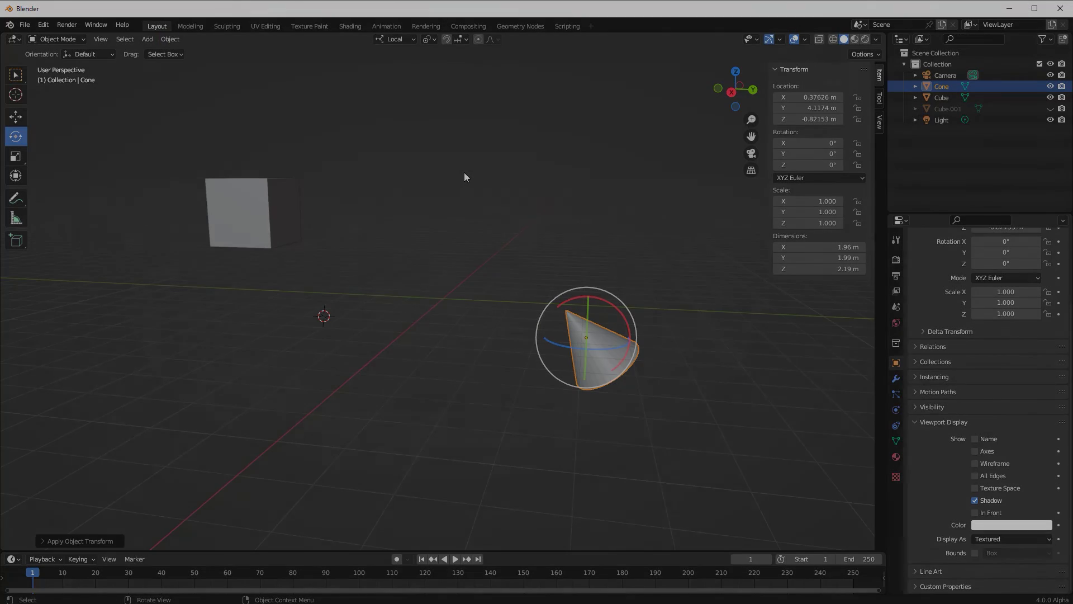